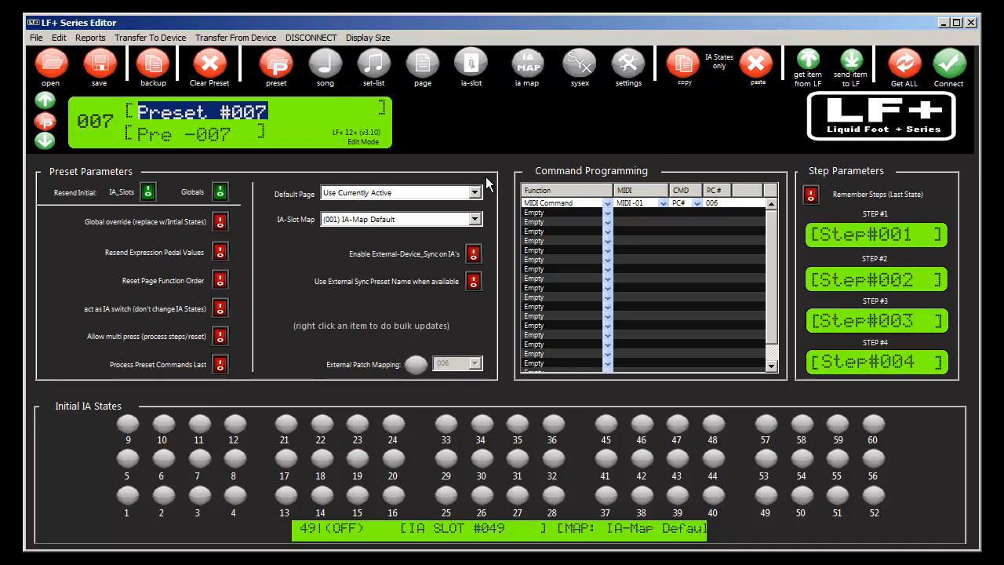
pyautogui.click(628, 71)
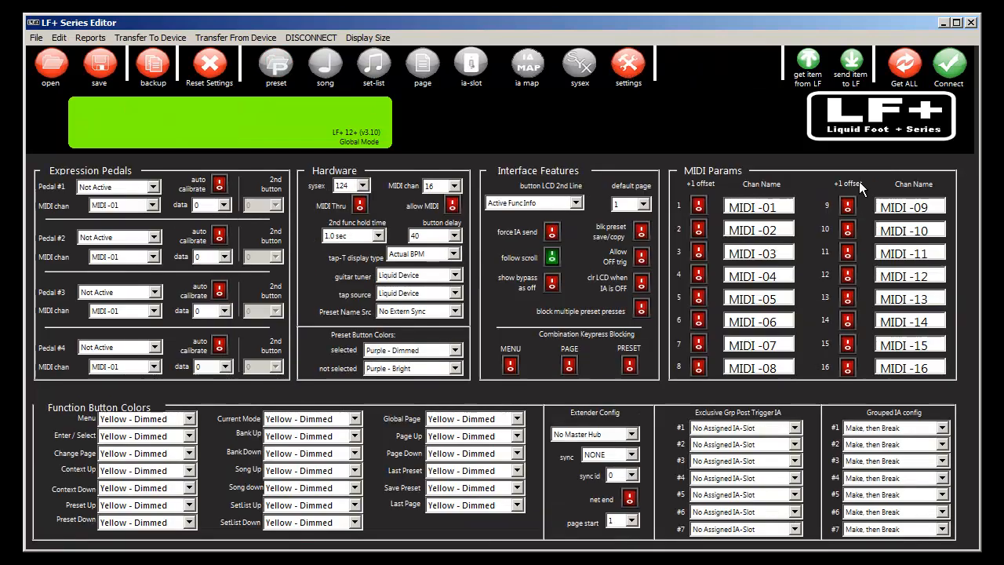
pyautogui.click(275, 66)
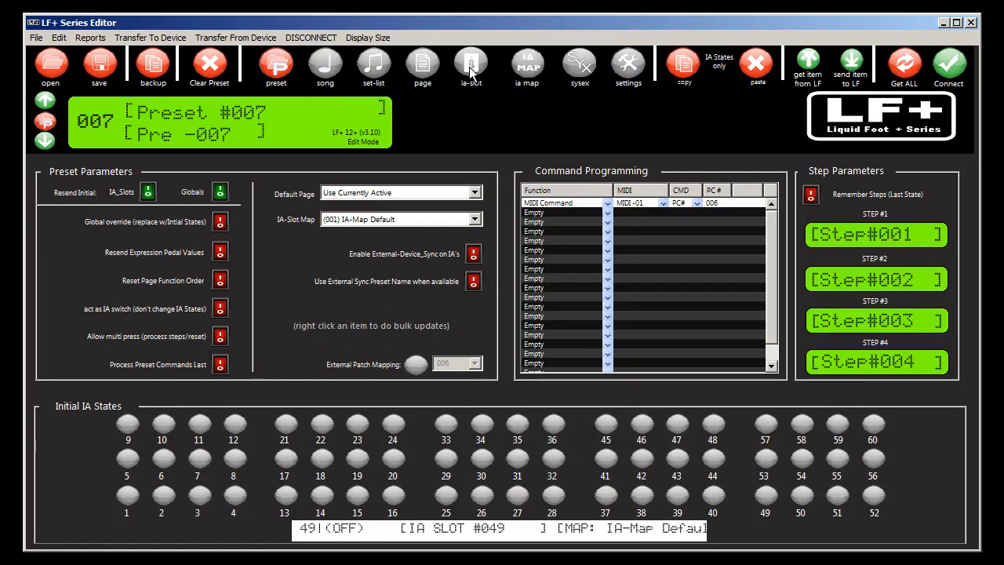
# Step: Set the Sync ID of IA slot 002 to KEMPER KPA
pyautogui.click(471, 69)
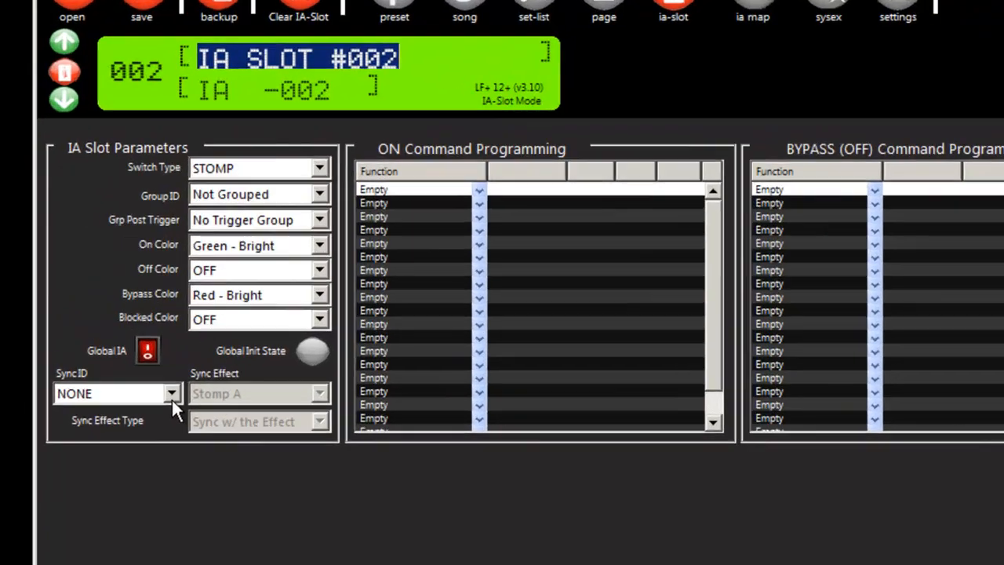
pyautogui.click(121, 346)
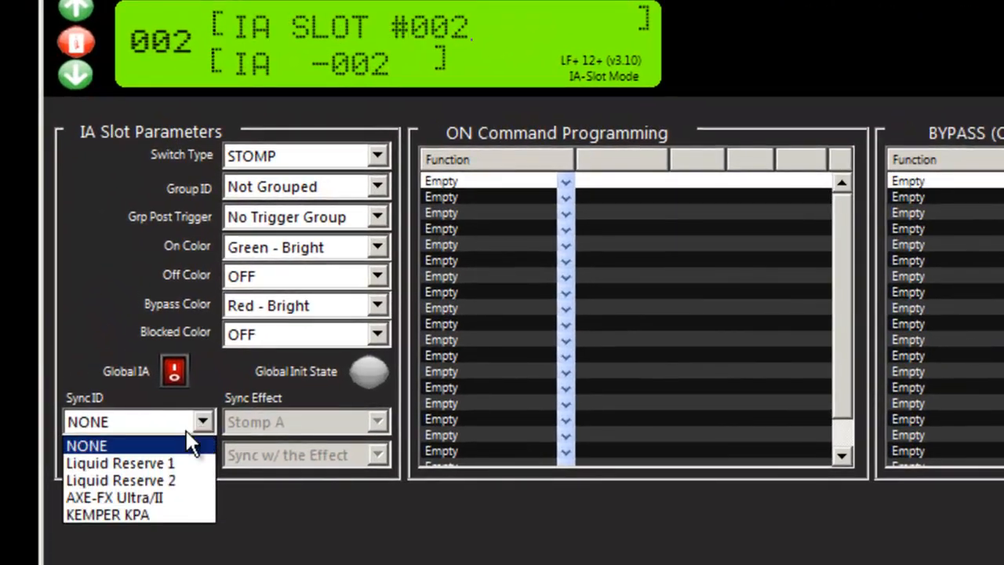
pyautogui.click(148, 511)
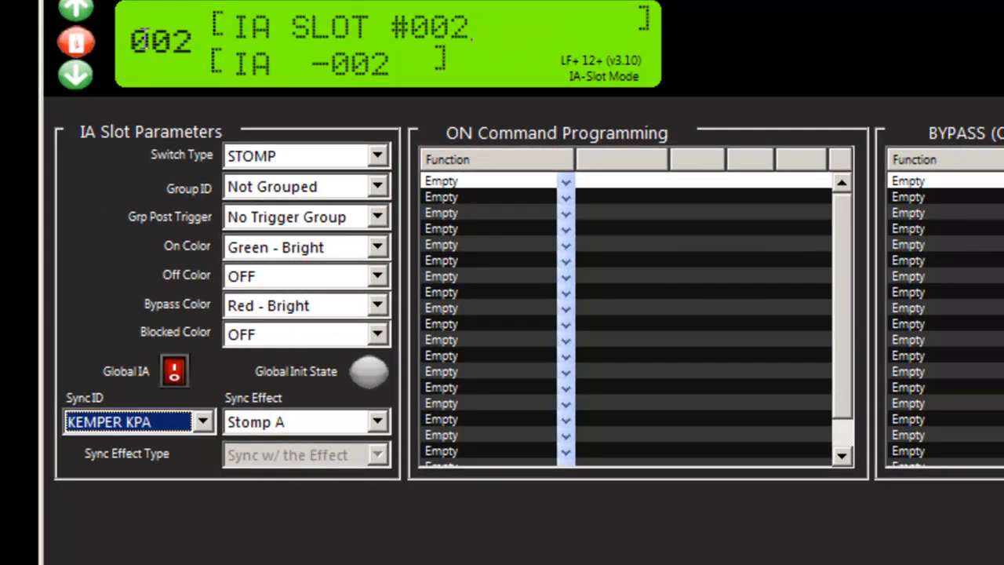
# Step: Sync IA slot 001 to KEMPER KPA with the Stomp A effect and let the editor program its ON/OFF messages
pyautogui.click(85, 77)
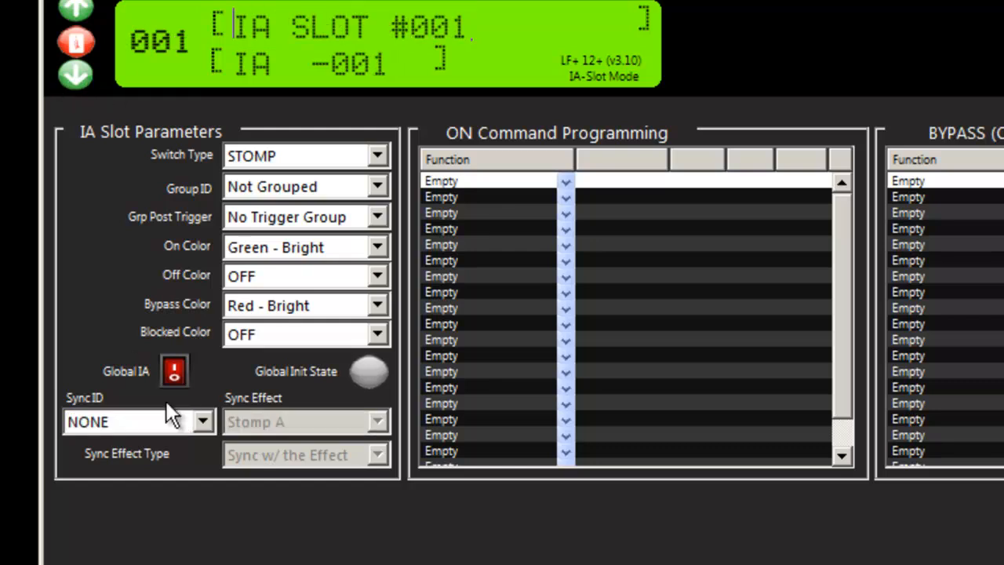
pyautogui.click(204, 421)
pyautogui.click(140, 511)
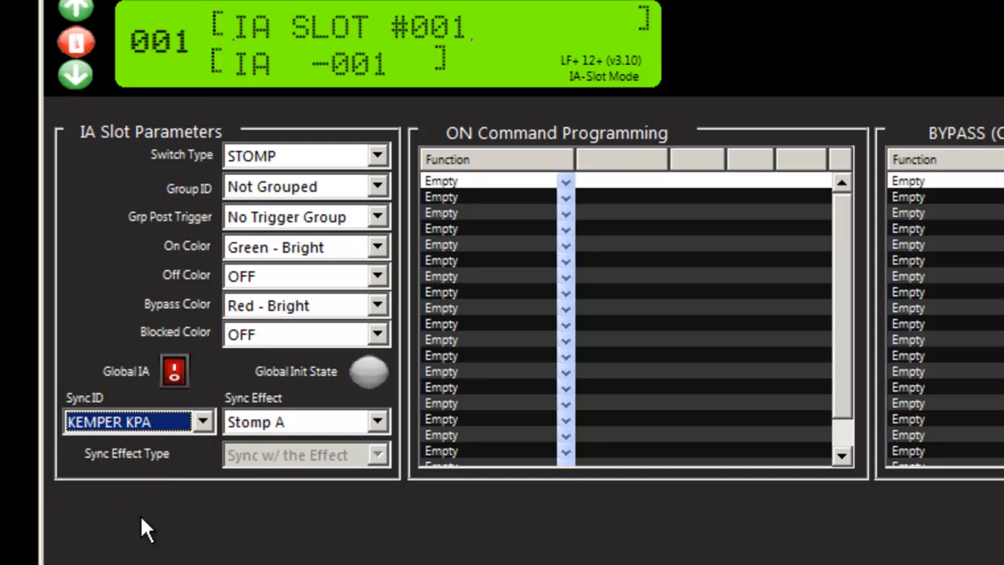
pyautogui.click(377, 421)
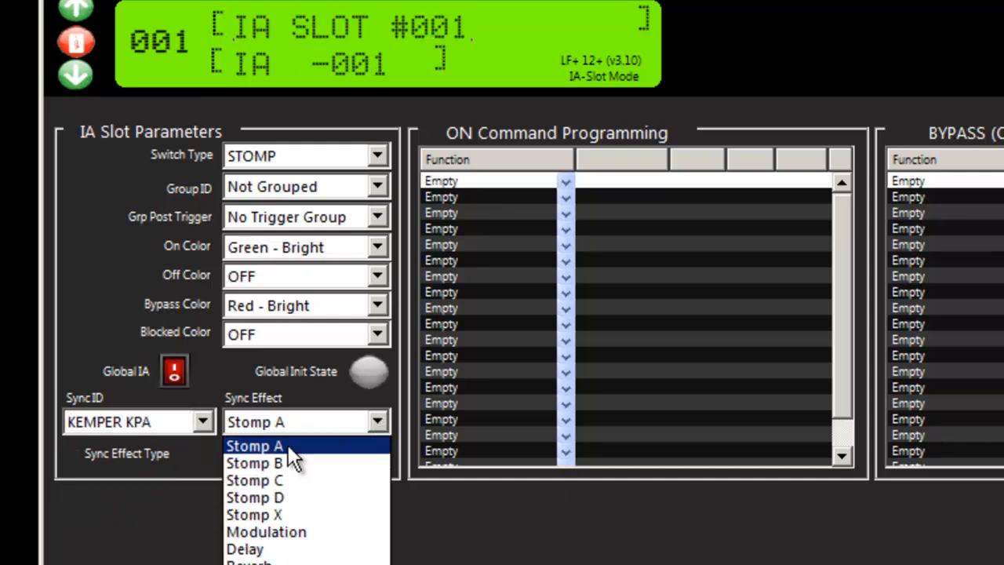
pyautogui.click(288, 445)
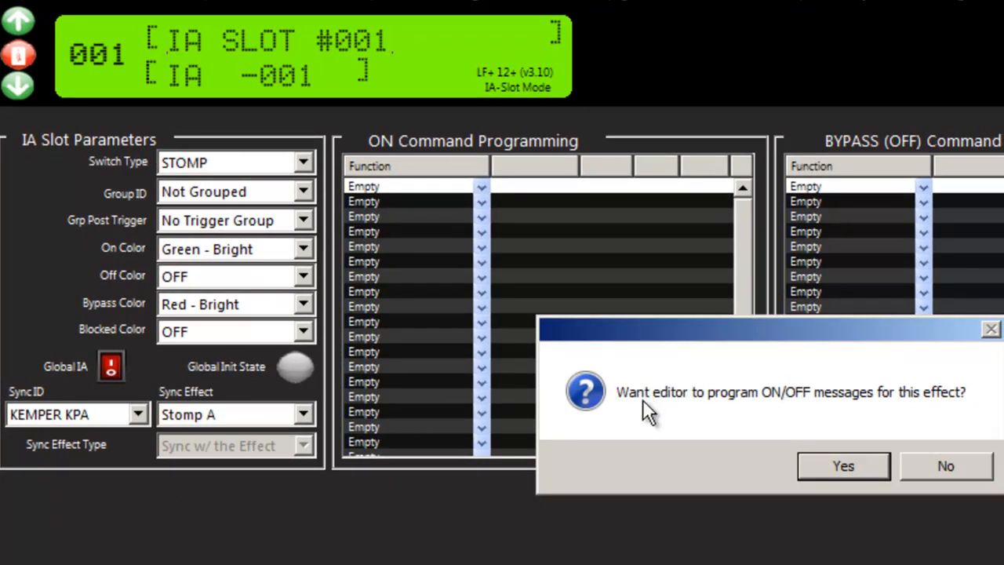
pyautogui.click(820, 467)
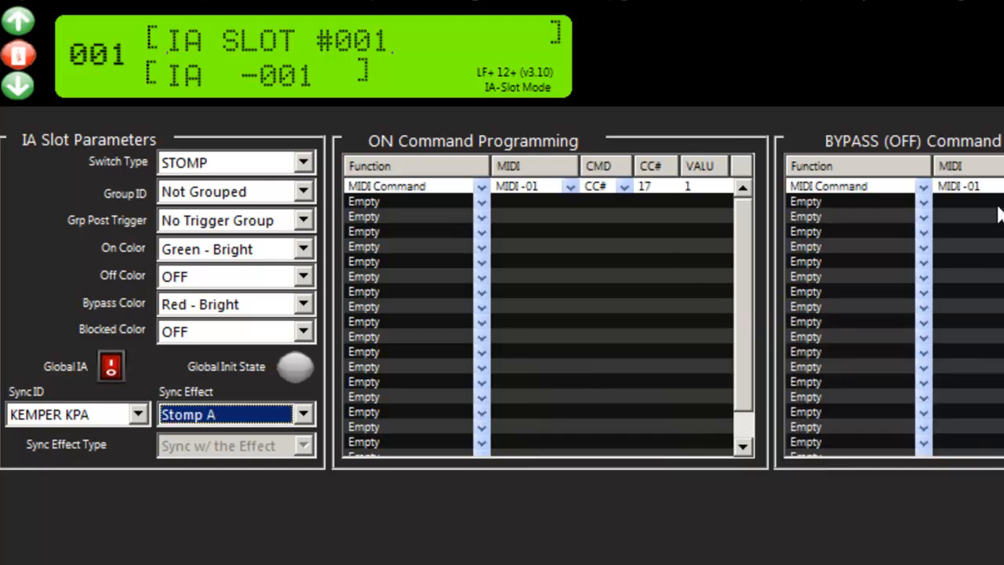
# Step: Name IA slot 001 "KPA Slot 1" and give it the short name "Slot 1"
pyautogui.moveTo(167, 76); pyautogui.dragTo(343, 93)
pyautogui.write('Slot 1')
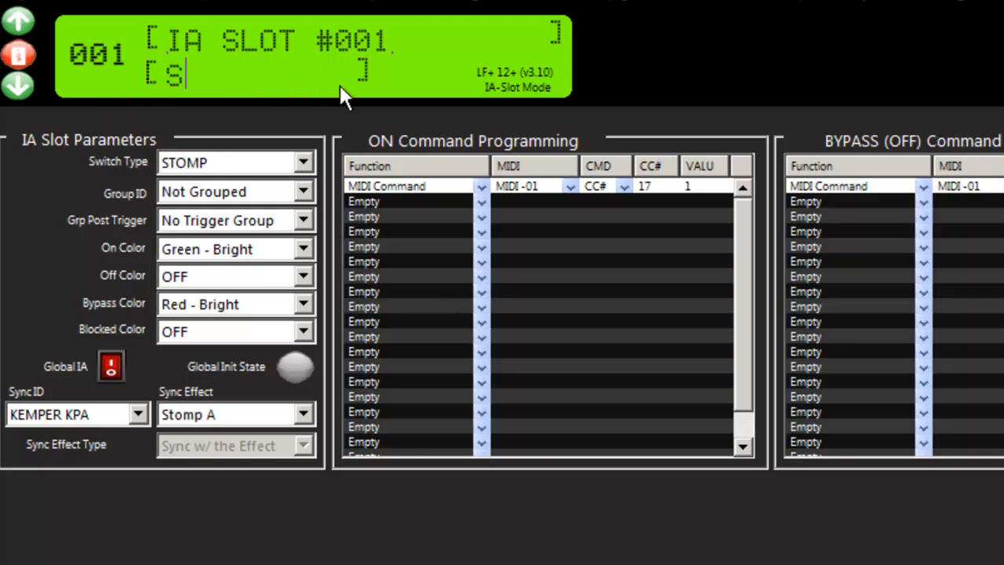
pyautogui.hotkey('shift', 'Tab')
pyautogui.write('KPA Slot 1')
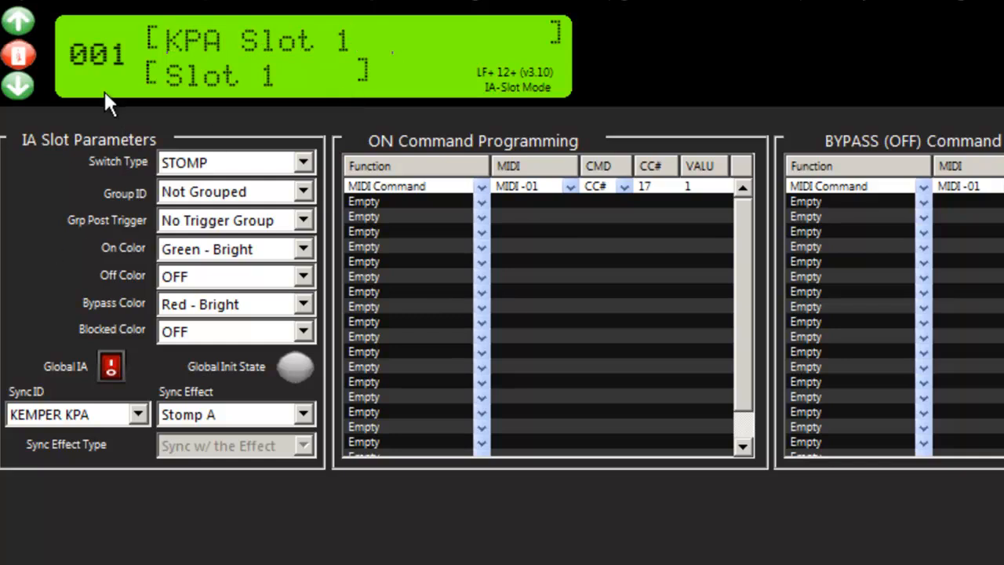
# Step: Set the sync effect of IA slot 002 to Stomp B and let the editor program its ON/OFF messages
pyautogui.click(18, 23)
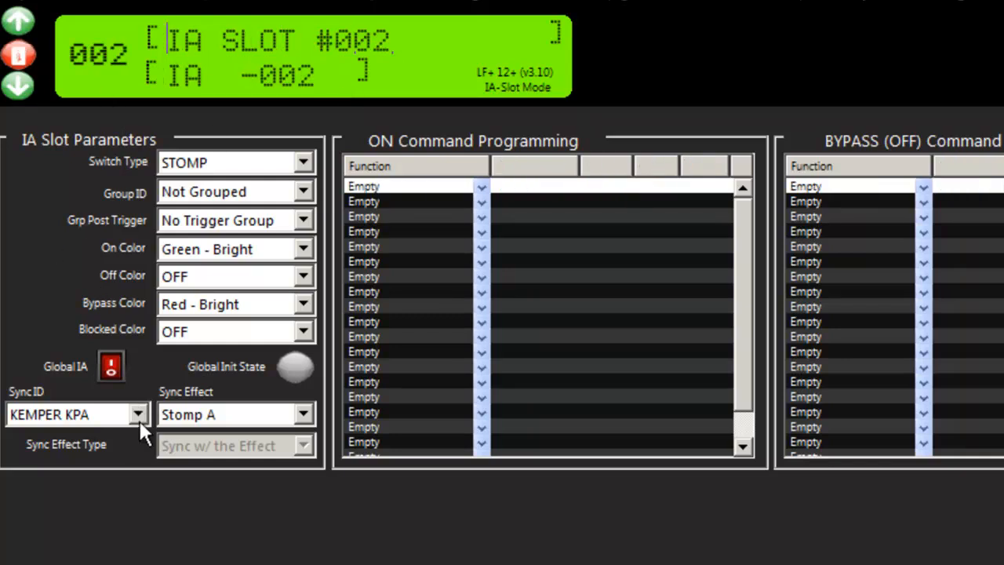
pyautogui.click(224, 413)
pyautogui.click(207, 453)
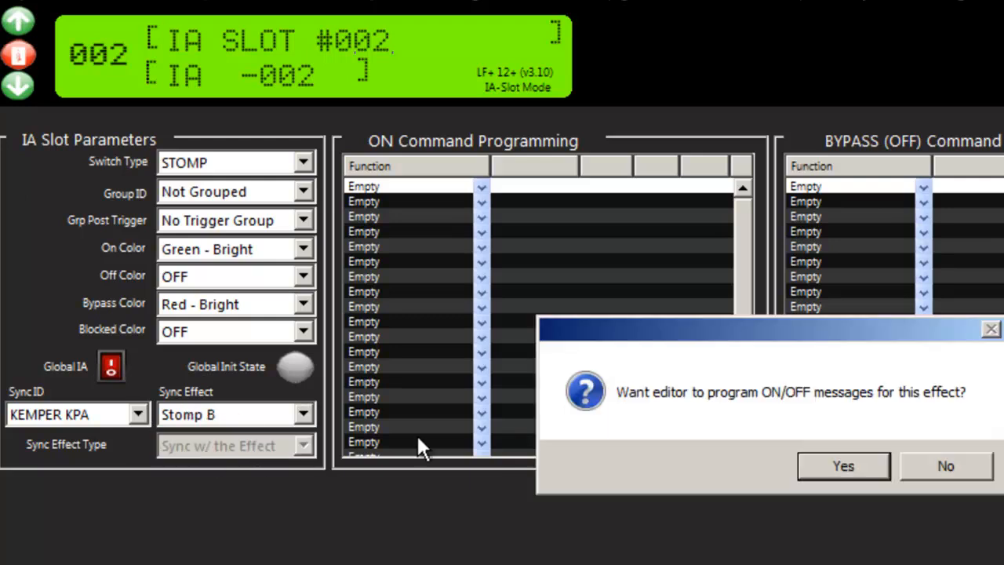
pyautogui.click(836, 470)
# Step: Sync IA slot 003 to KEMPER KPA with the Stomp C effect and let the editor program its ON/OFF messages
pyautogui.click(12, 22)
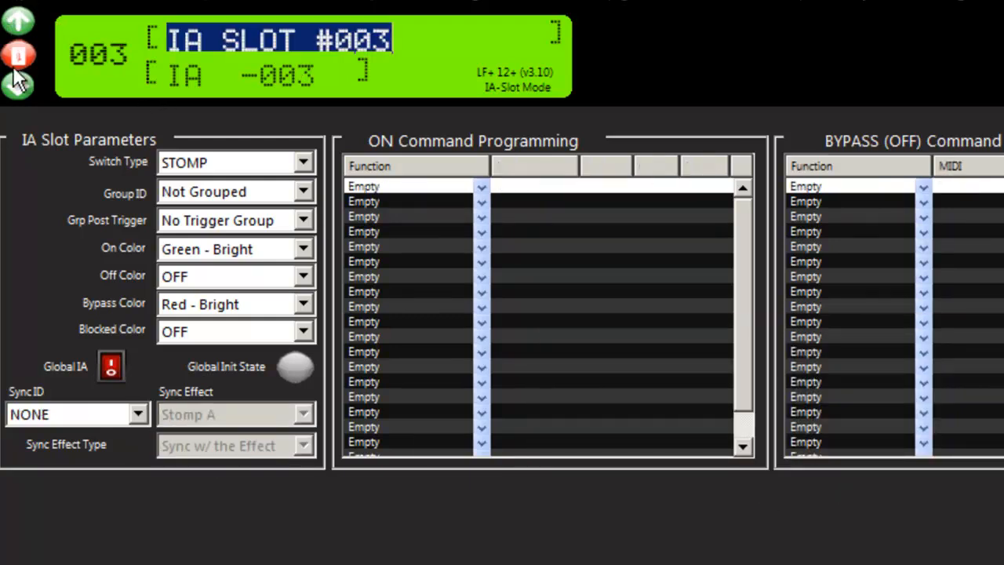
pyautogui.click(136, 414)
pyautogui.click(96, 452)
pyautogui.click(87, 418)
pyautogui.click(80, 494)
pyautogui.click(238, 419)
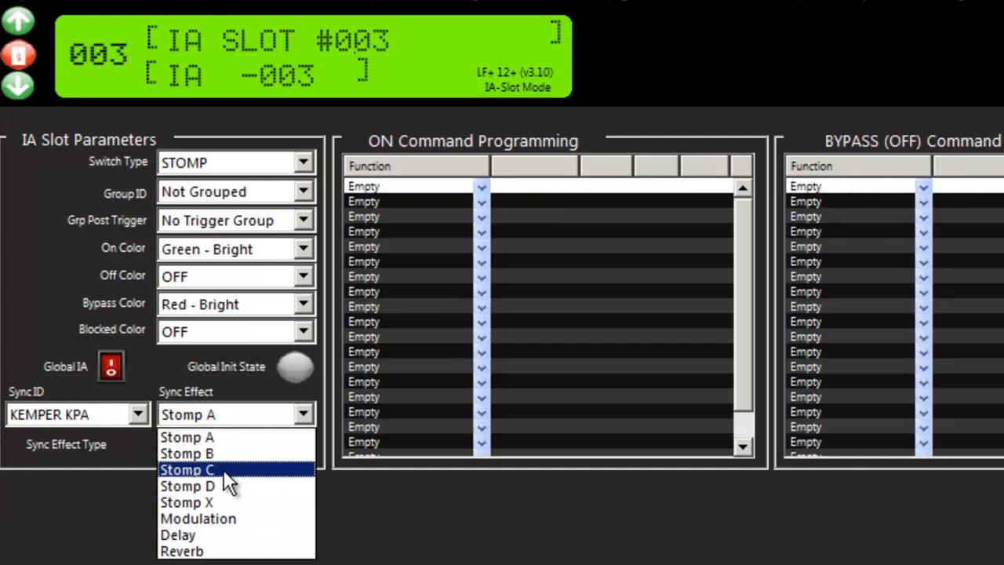
pyautogui.click(210, 471)
pyautogui.click(842, 470)
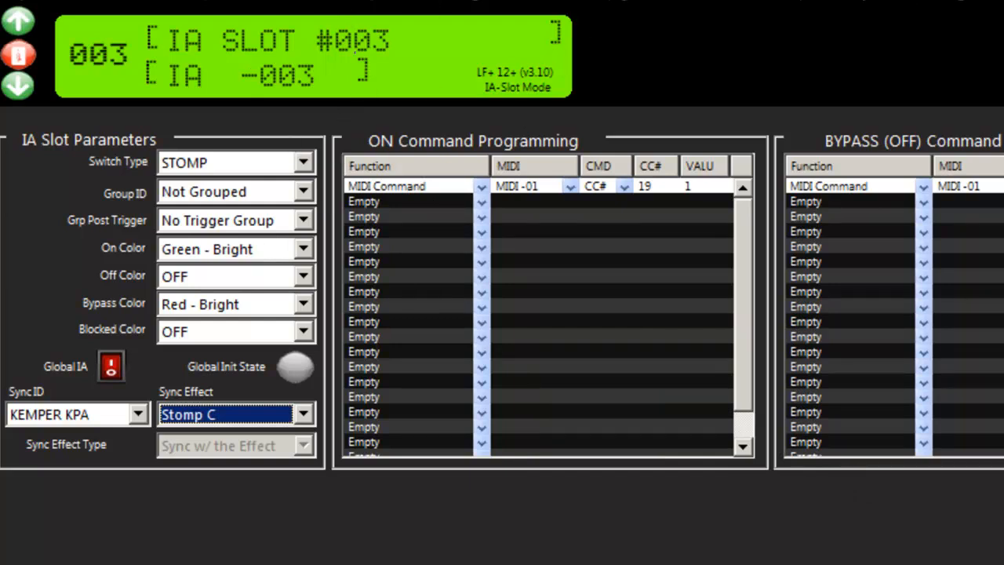
# Step: Rename MIDI channel 2 as KEMPER in the global settings
pyautogui.click(931, 2)
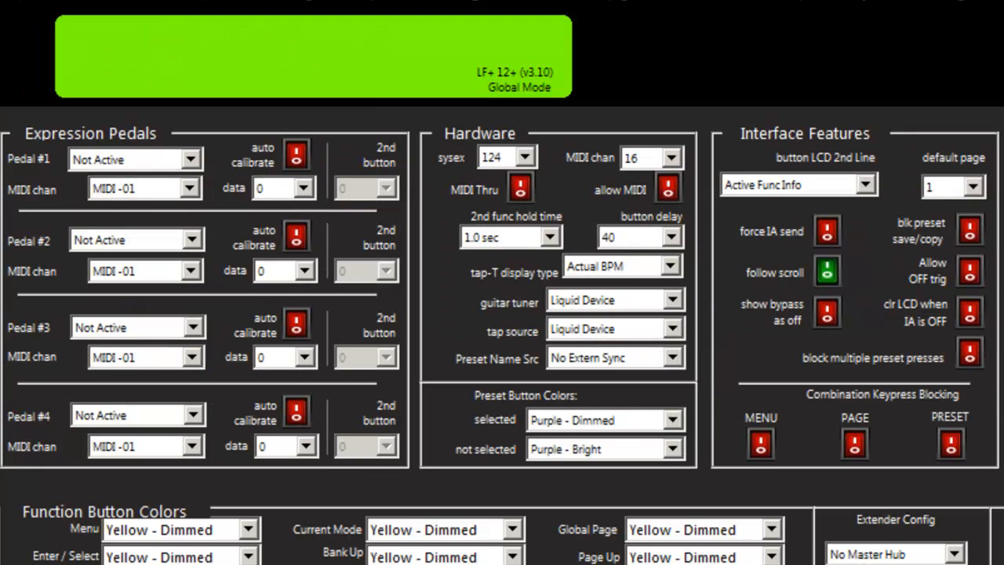
pyautogui.moveTo(914, 196); pyautogui.dragTo(787, 199)
pyautogui.write('KEMPER')
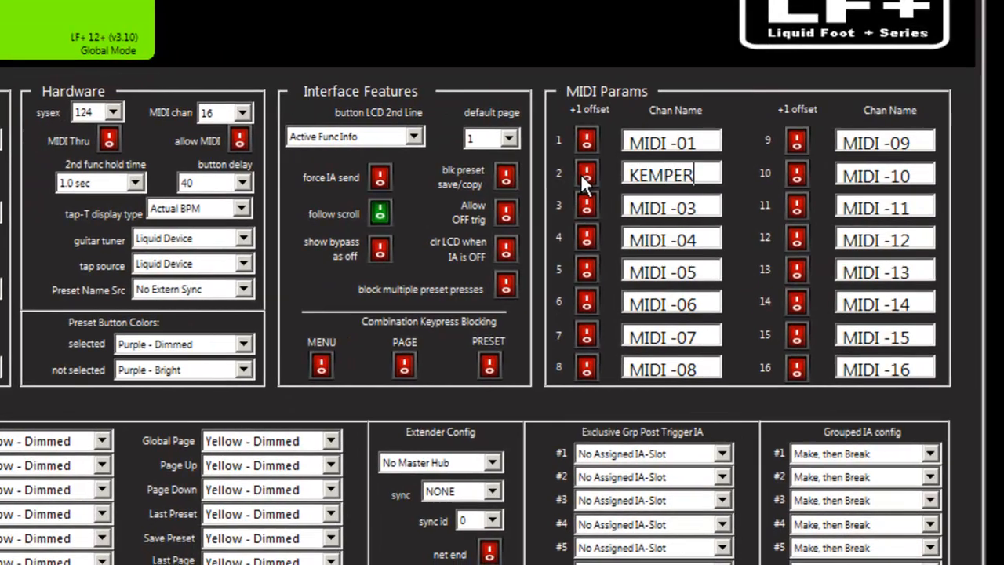
pyautogui.press('Tab')
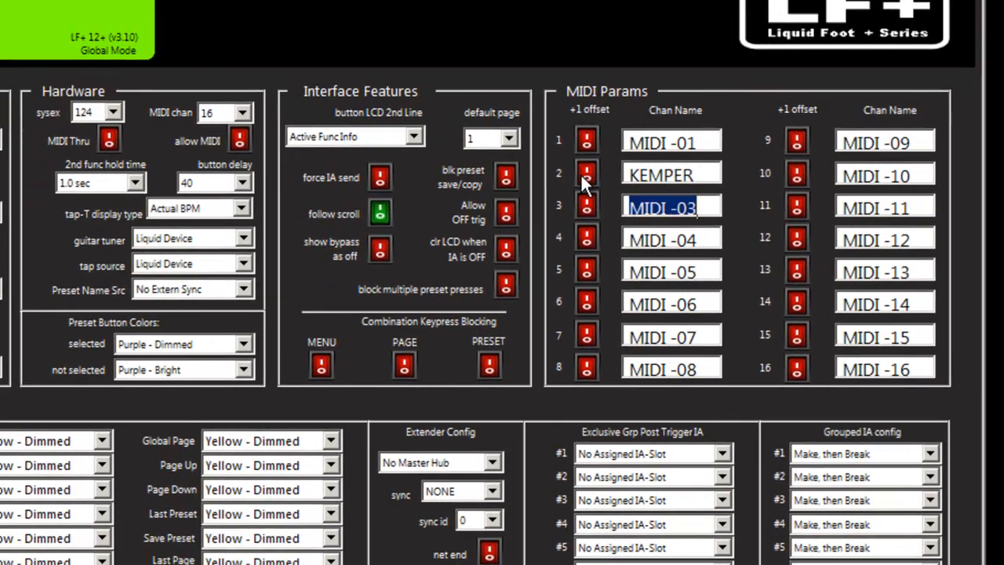
pyautogui.click(684, 172)
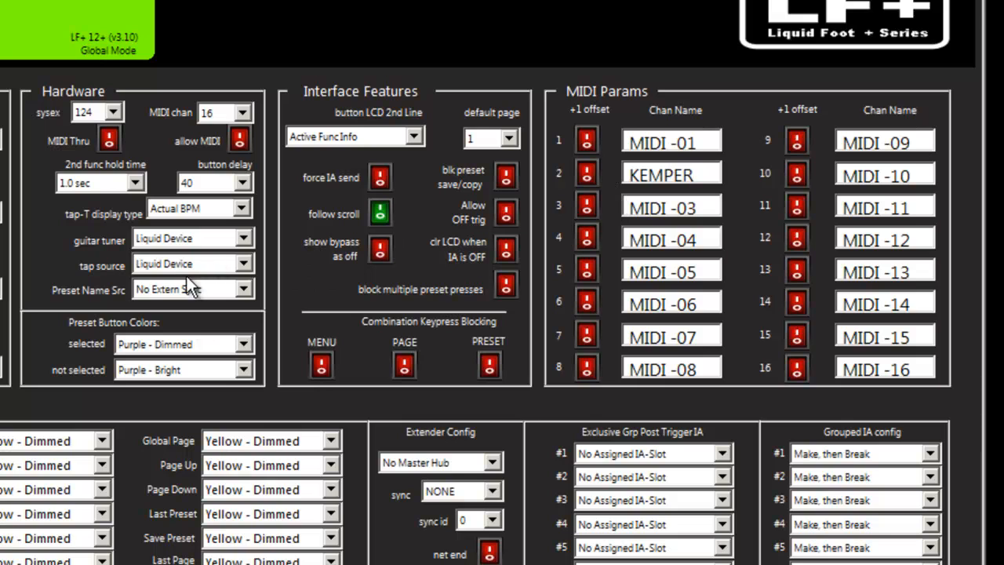
# Step: Set the guitar tuner, tap source and preset name source to Kemper KPA in the hardware settings
pyautogui.click(242, 239)
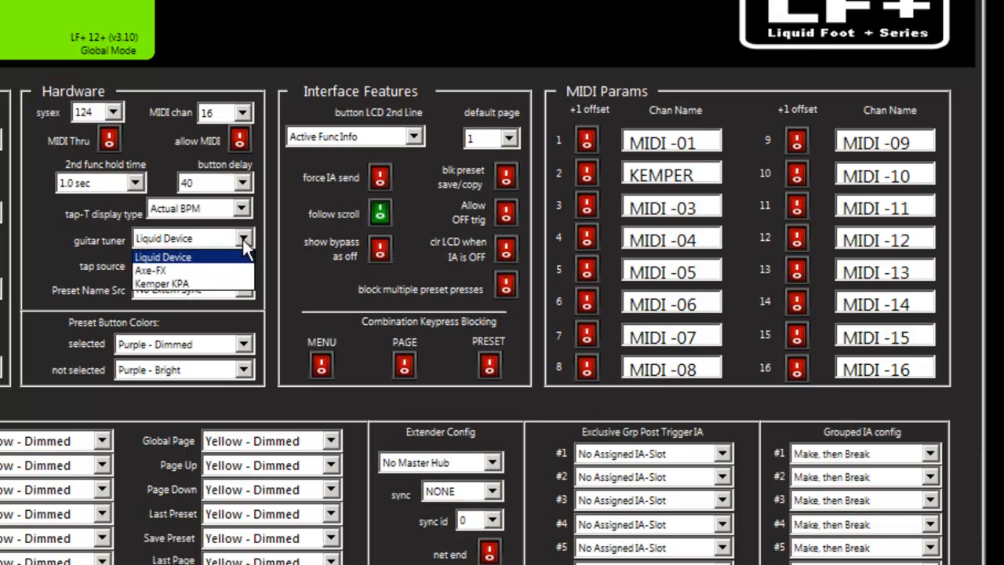
pyautogui.click(191, 283)
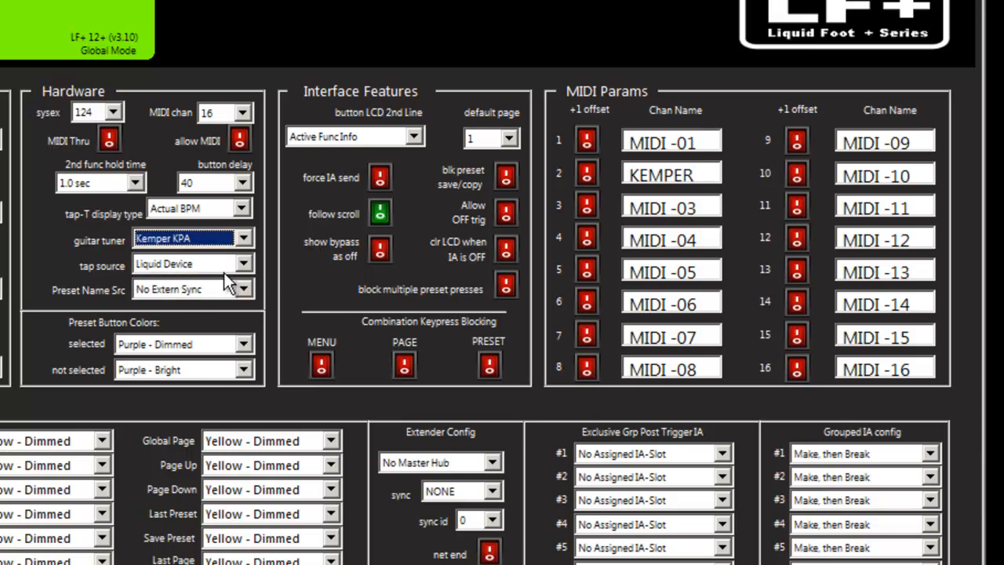
pyautogui.click(248, 263)
pyautogui.click(188, 309)
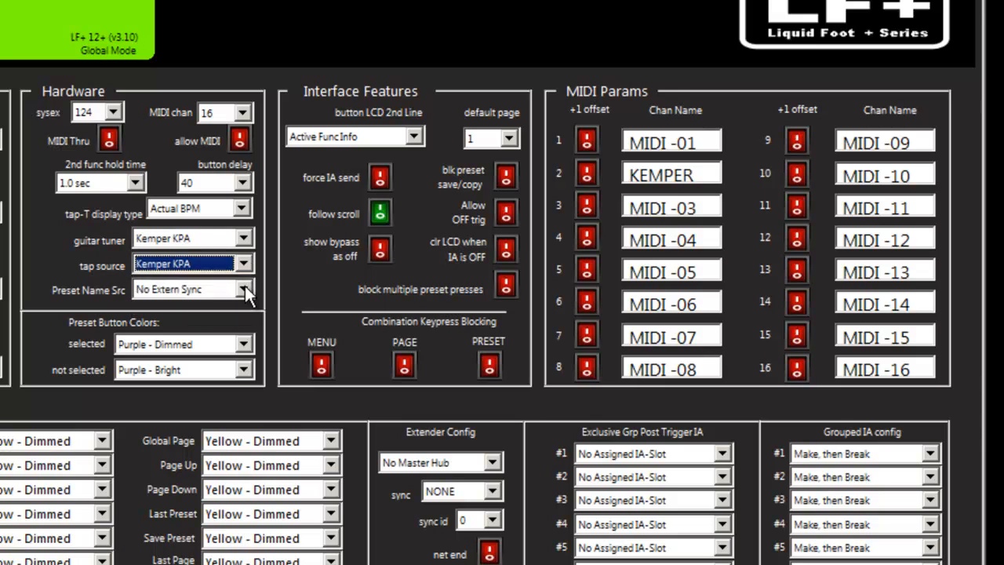
pyautogui.click(245, 290)
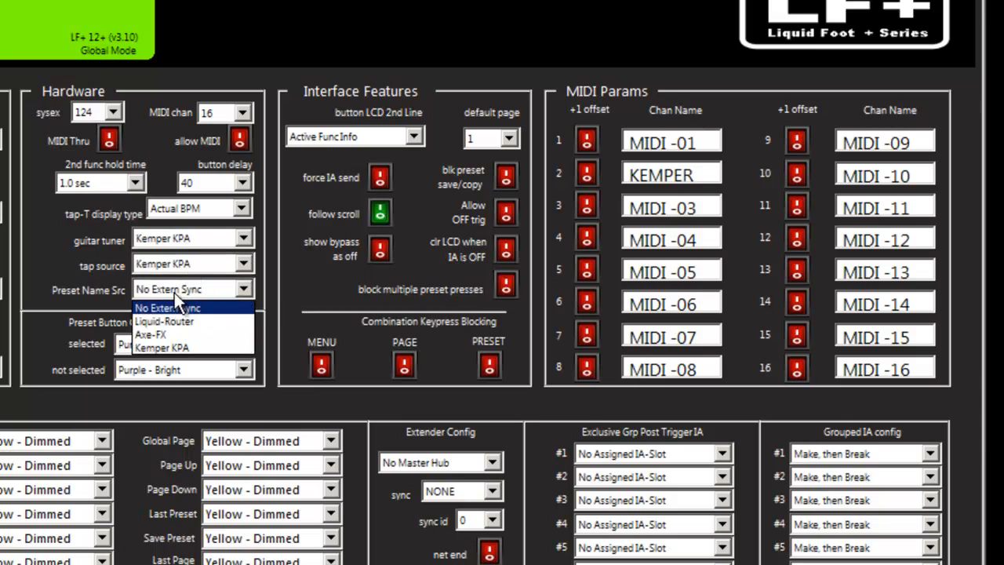
pyautogui.click(182, 347)
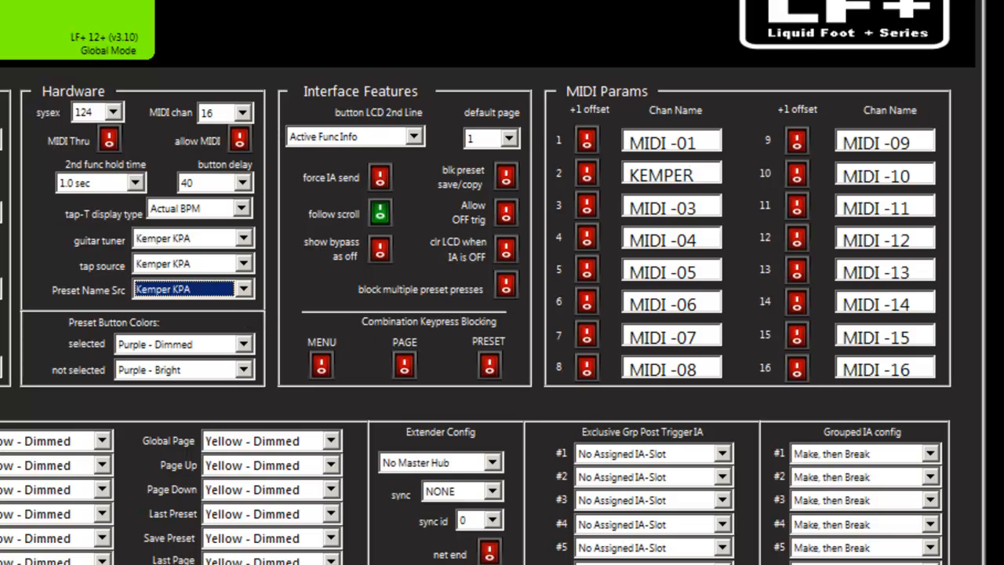
# Step: Enable External-Device_Sync on IA's and the external sync preset name for preset 007, and compare these switches with preset 008
pyautogui.click(141, 6)
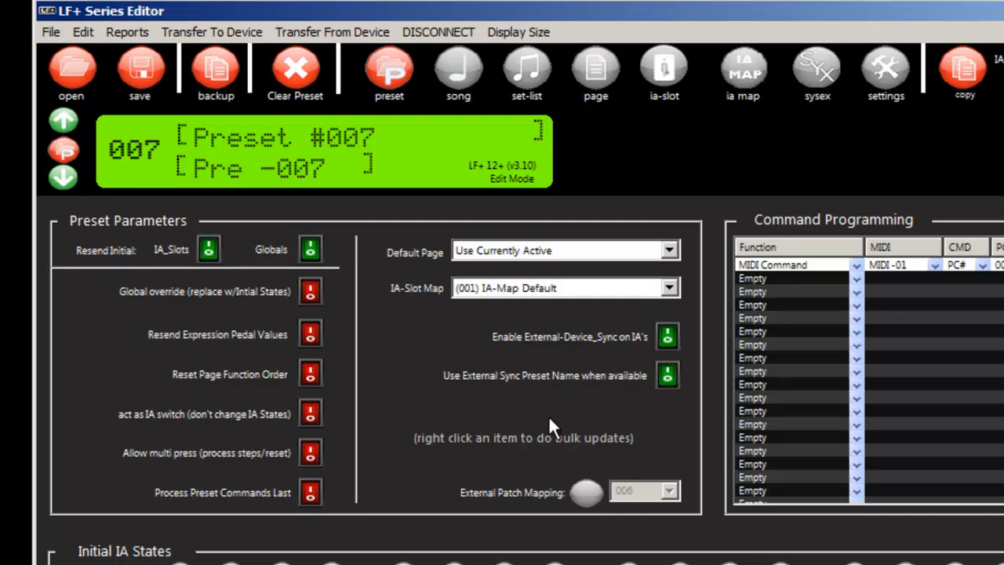
pyautogui.click(67, 120)
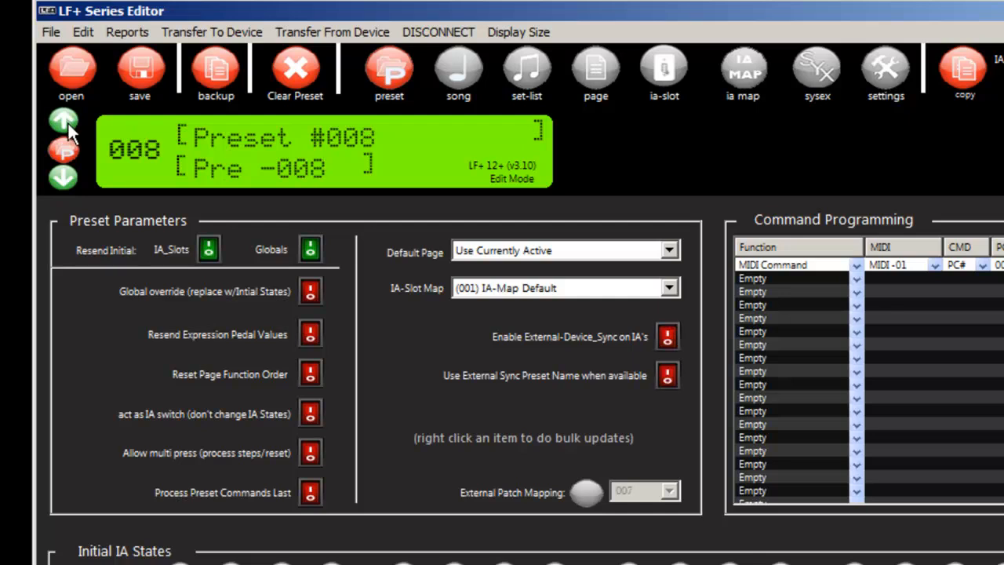
pyautogui.click(63, 175)
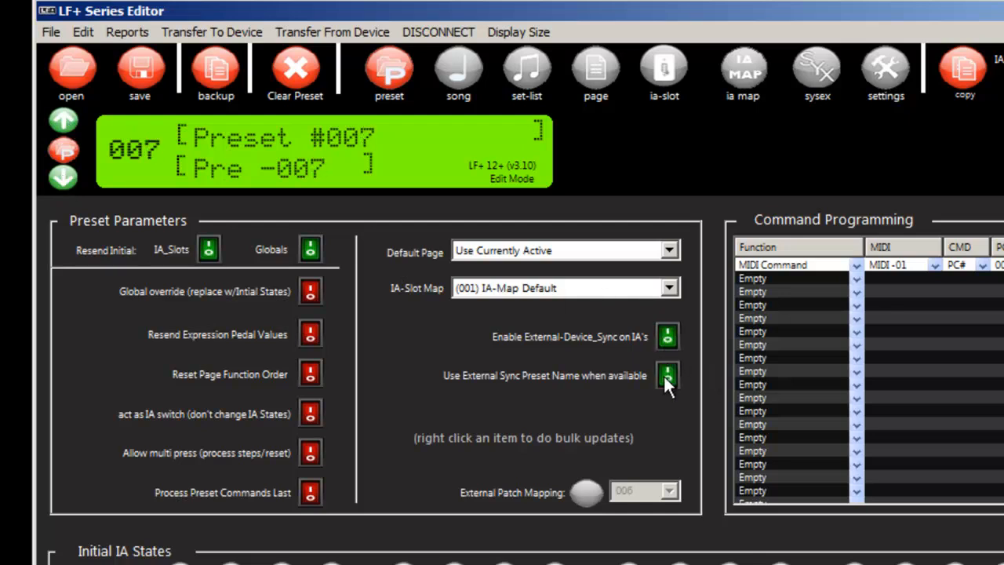
pyautogui.click(66, 120)
pyautogui.click(63, 175)
# Step: Copy preset 007's external device sync and external preset name sync settings to all presets
pyautogui.rightClick(668, 338)
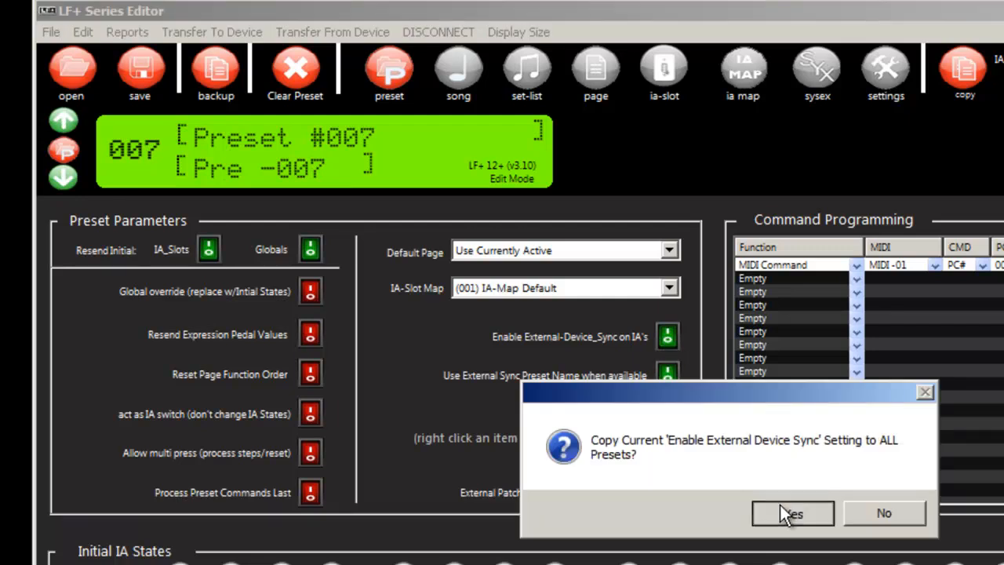
pyautogui.click(781, 506)
pyautogui.rightClick(666, 375)
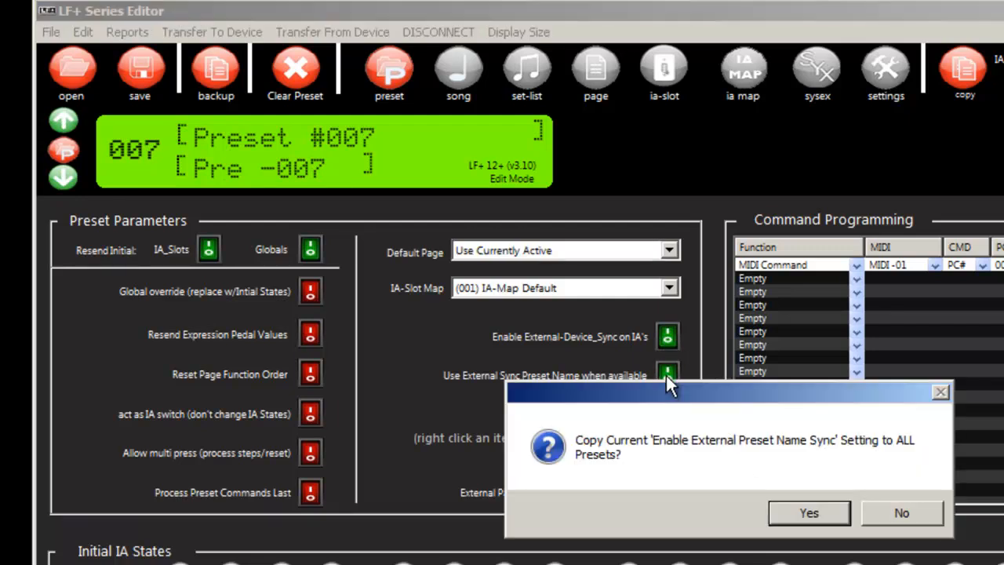
pyautogui.click(786, 517)
# Step: Step through the presets up to 009 and back down to 006 to check their external sync settings
pyautogui.click(63, 121)
pyautogui.click(62, 121)
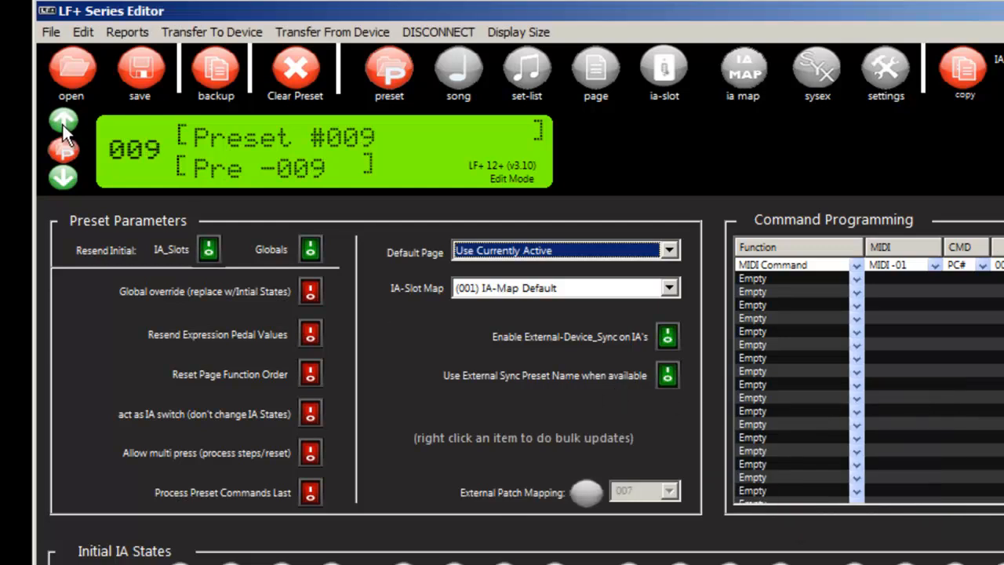
pyautogui.click(63, 123)
pyautogui.click(63, 176)
pyautogui.click(63, 176)
pyautogui.click(63, 176)
pyautogui.click(63, 177)
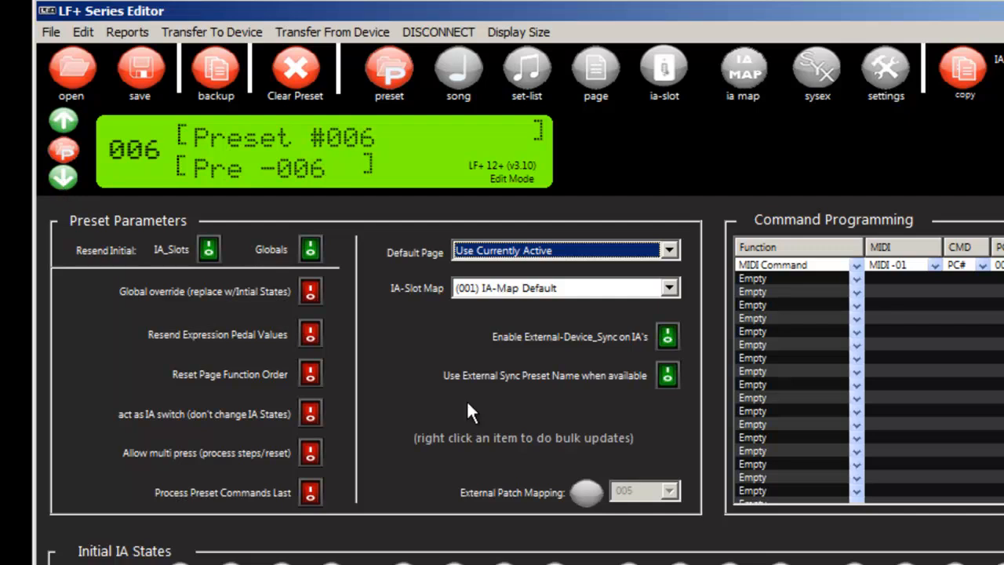
# Step: Turn off the initial resend of IA_Slots and Globals for preset 006, and copy both settings to all presets
pyautogui.click(311, 251)
pyautogui.click(207, 250)
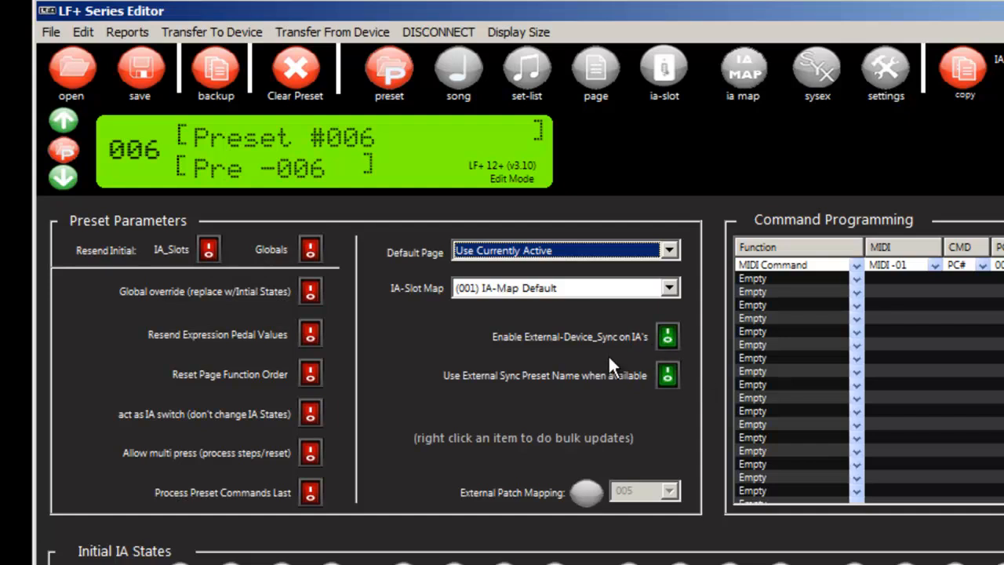
pyautogui.rightClick(208, 251)
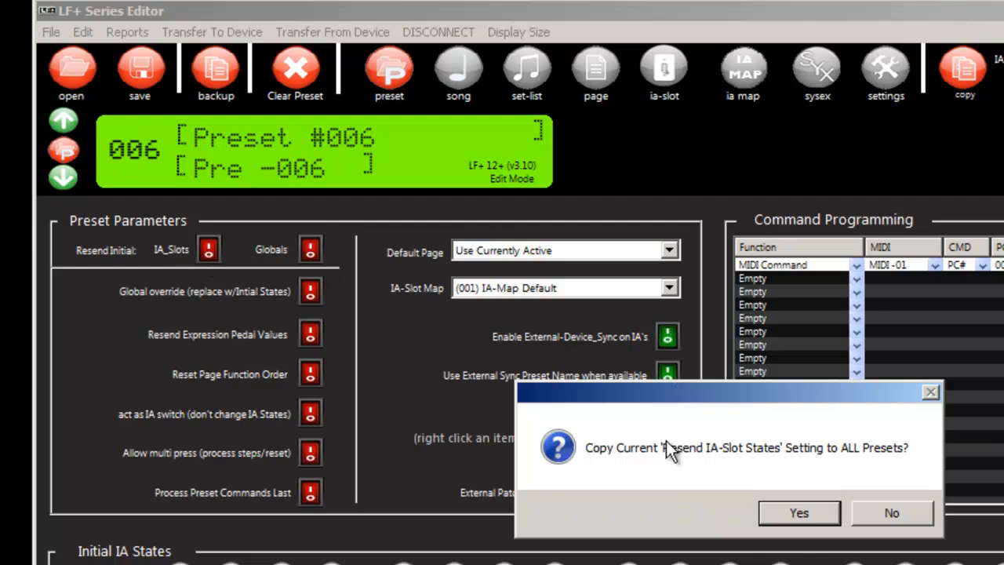
pyautogui.click(787, 512)
pyautogui.rightClick(317, 260)
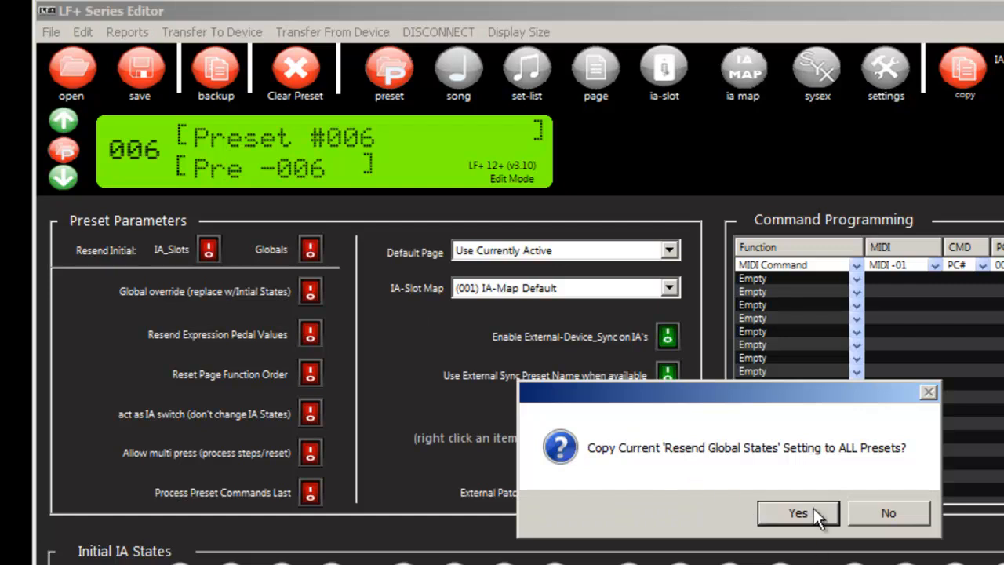
pyautogui.click(813, 512)
# Step: Step through the presets above and below 006 to check their initial resend switches
pyautogui.click(53, 118)
pyautogui.click(54, 119)
pyautogui.click(54, 119)
pyautogui.click(49, 179)
pyautogui.click(51, 179)
pyautogui.click(51, 179)
pyautogui.click(51, 179)
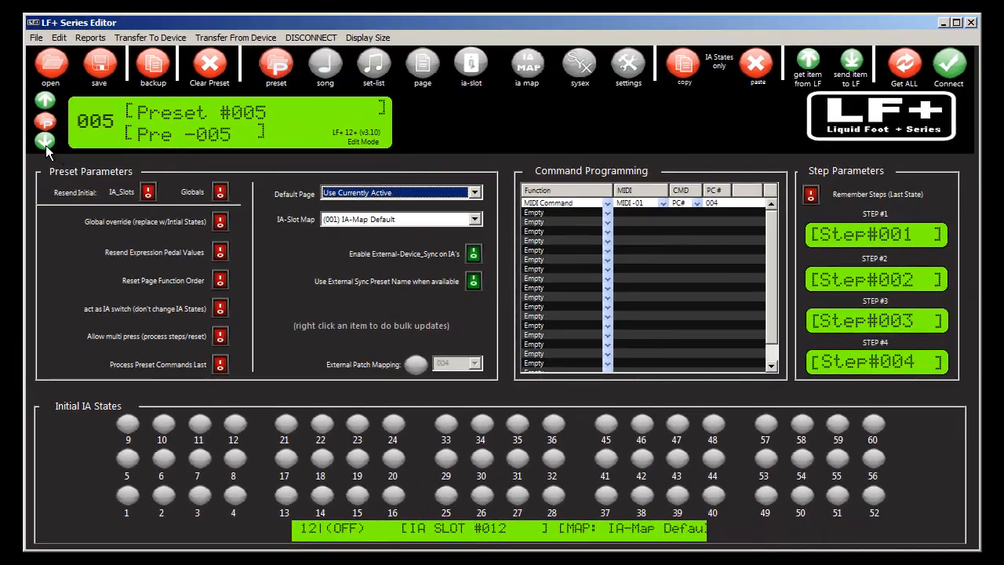
# Step: Go to preset 001 and set the MIDI channel of its program change command to KEMPER
pyautogui.click(45, 143)
pyautogui.click(45, 143)
pyautogui.click(45, 143)
pyautogui.click(45, 143)
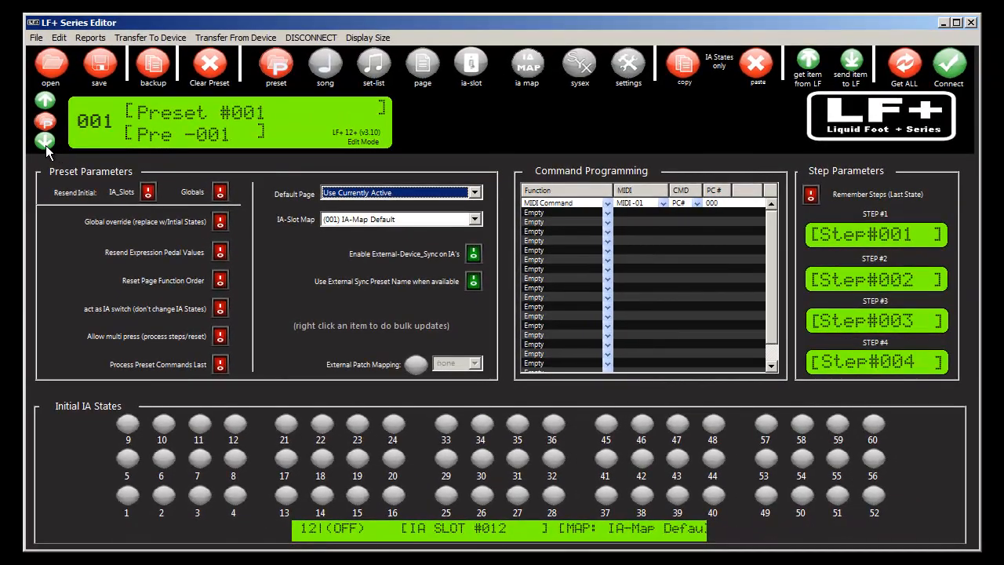
pyautogui.click(663, 205)
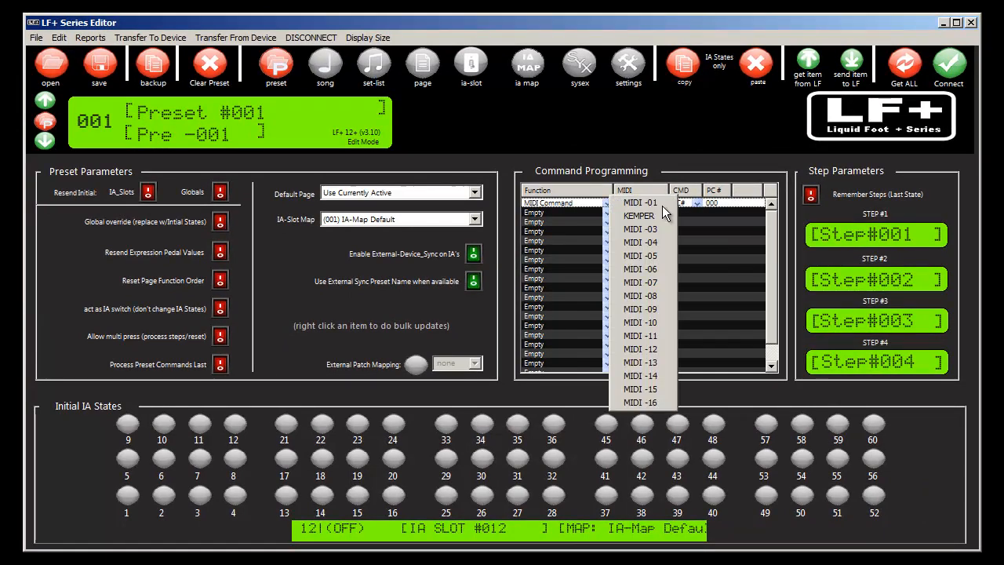
pyautogui.click(639, 215)
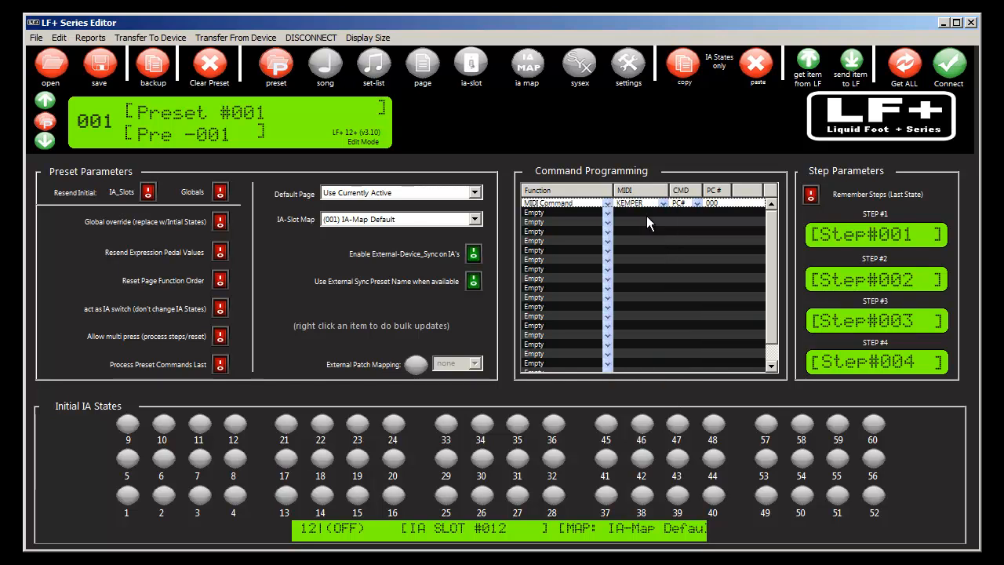
pyautogui.click(705, 210)
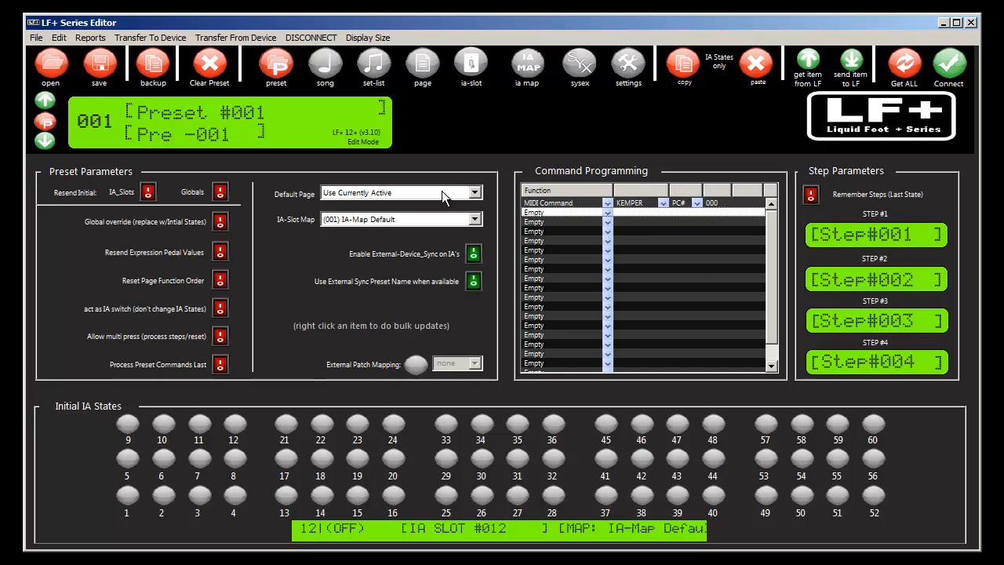
# Step: Open the Automatic Programming Wizard from IA-slot mode, and set the sync device type to Kemper KPA and the sync MIDI channel to Chan 2
pyautogui.click(459, 69)
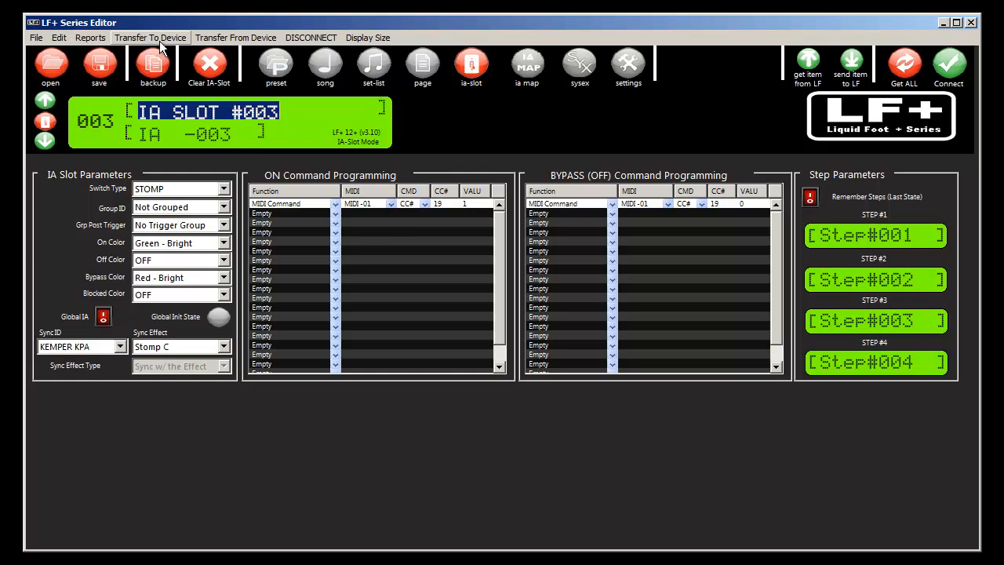
pyautogui.click(36, 38)
pyautogui.click(76, 135)
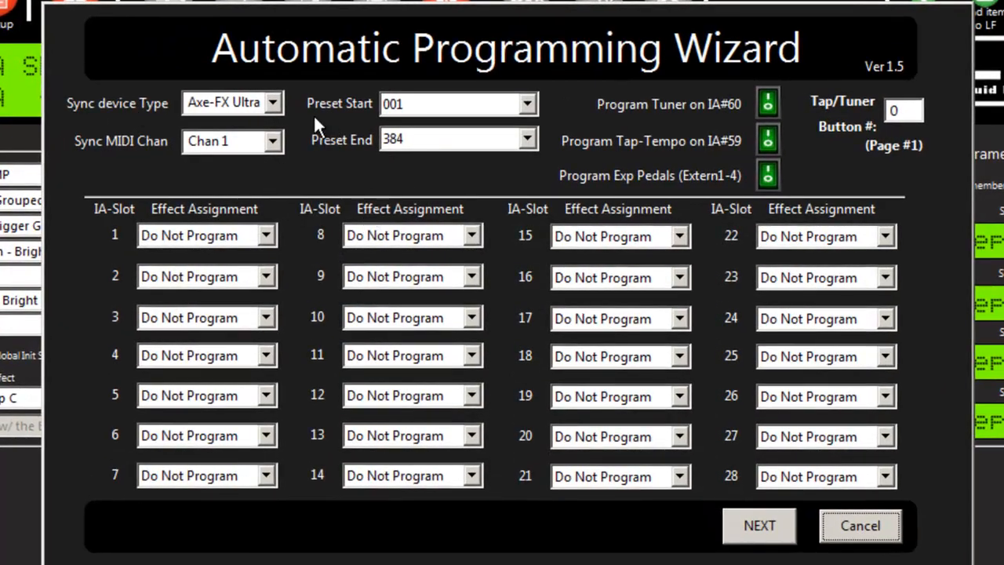
pyautogui.click(275, 103)
pyautogui.click(255, 159)
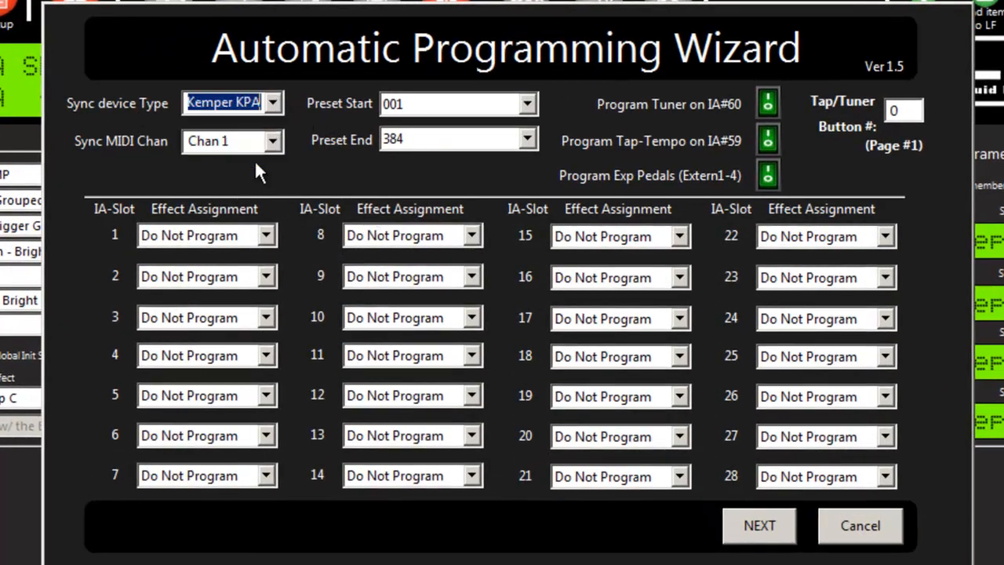
pyautogui.click(272, 141)
pyautogui.click(240, 177)
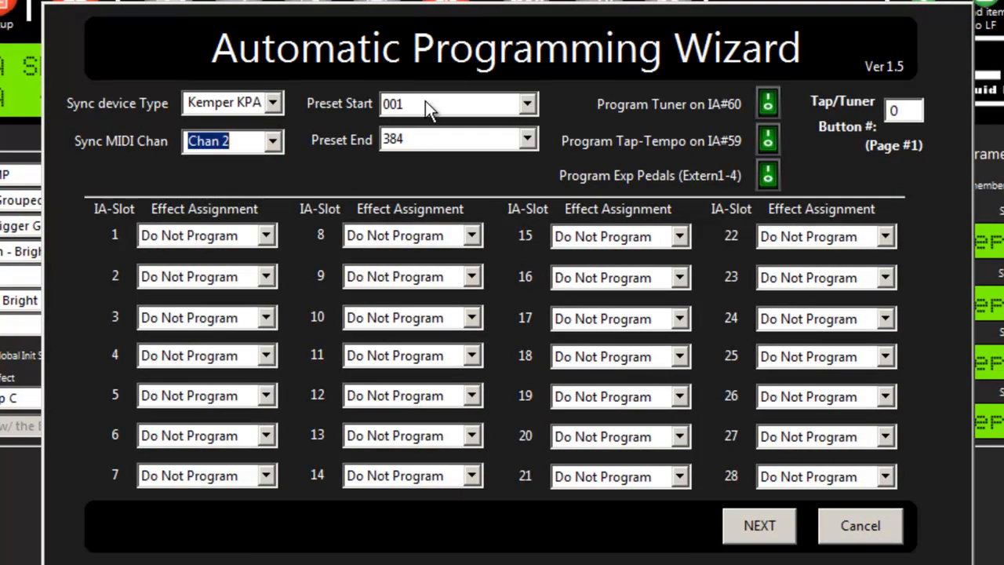
# Step: Set the wizard's preset end to 010, disable expression pedal programming, and set the Tap/Tuner button number to 9
pyautogui.click(525, 140)
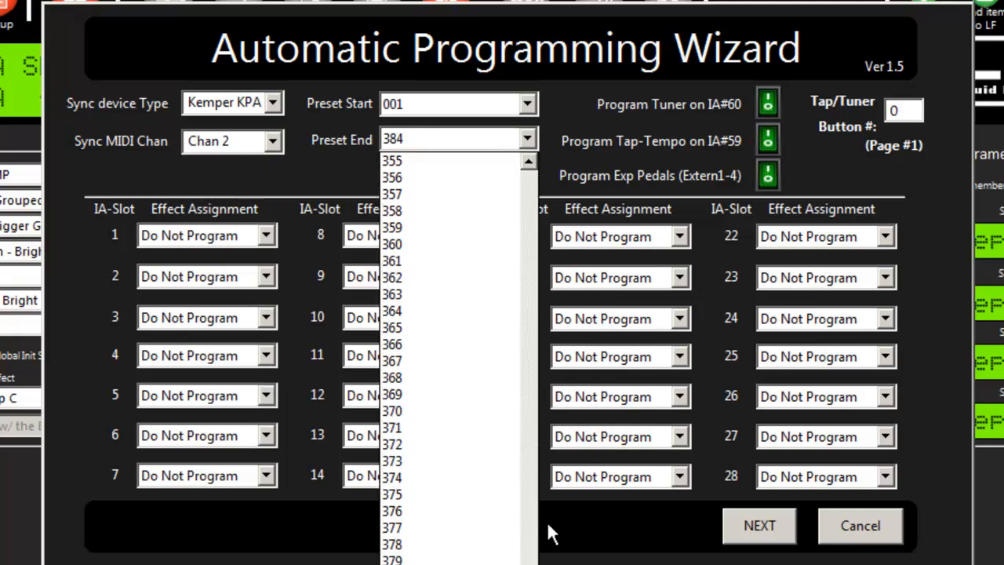
pyautogui.moveTo(530, 563); pyautogui.dragTo(523, 155)
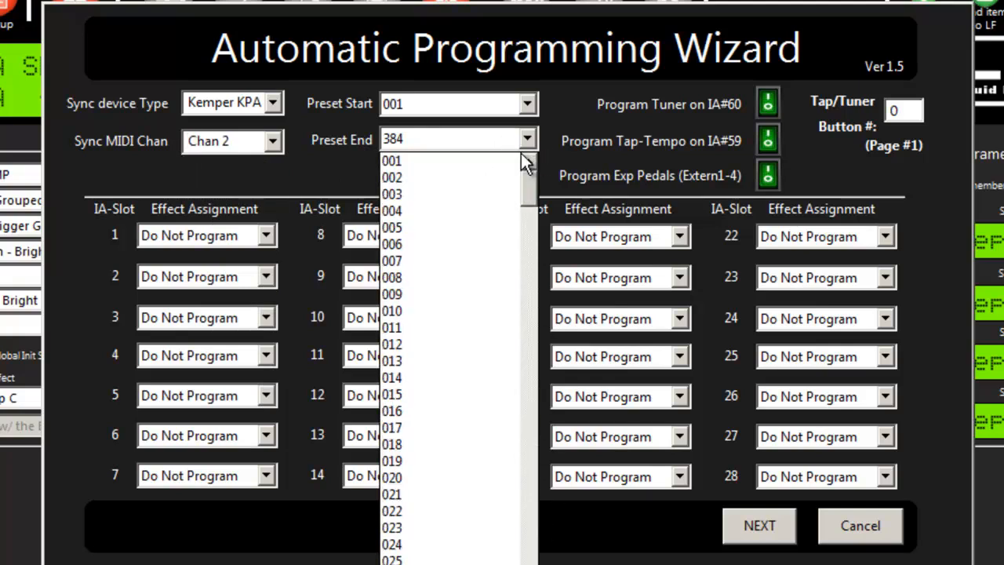
pyautogui.click(403, 310)
pyautogui.click(766, 174)
pyautogui.doubleClick(910, 110)
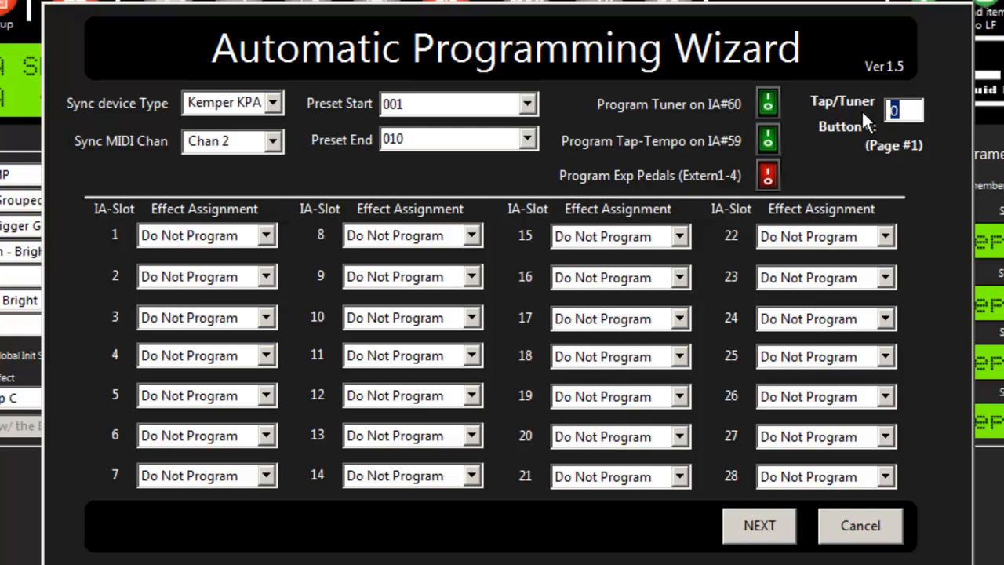
pyautogui.write('9')
# Step: Assign Stomp A, Stomp B, Stomp C and Stomp D Bypass to IA slots 1 to 4 respectively
pyautogui.click(227, 240)
pyautogui.click(212, 280)
pyautogui.click(234, 276)
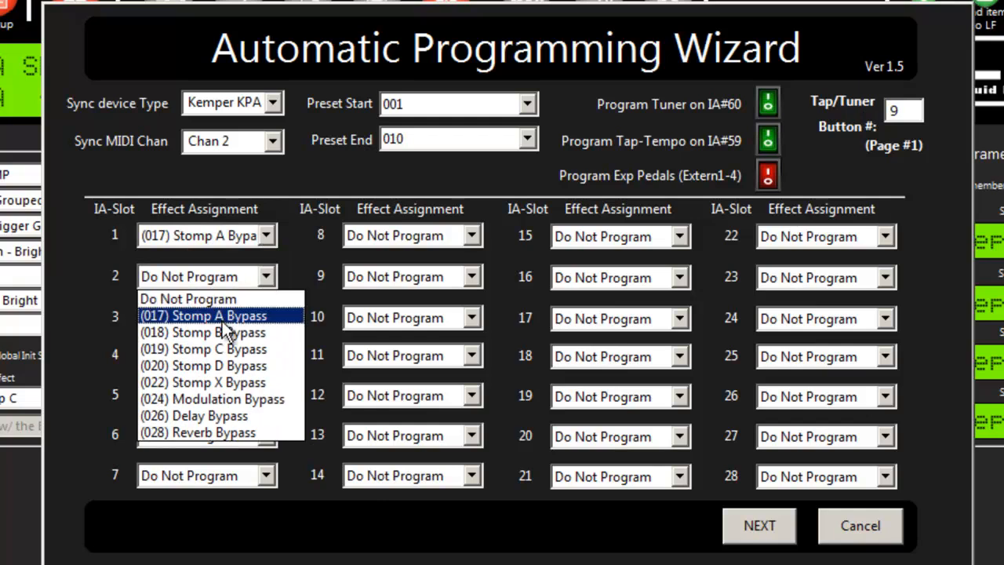
pyautogui.click(223, 332)
pyautogui.click(220, 316)
pyautogui.click(223, 384)
pyautogui.click(218, 359)
pyautogui.click(230, 425)
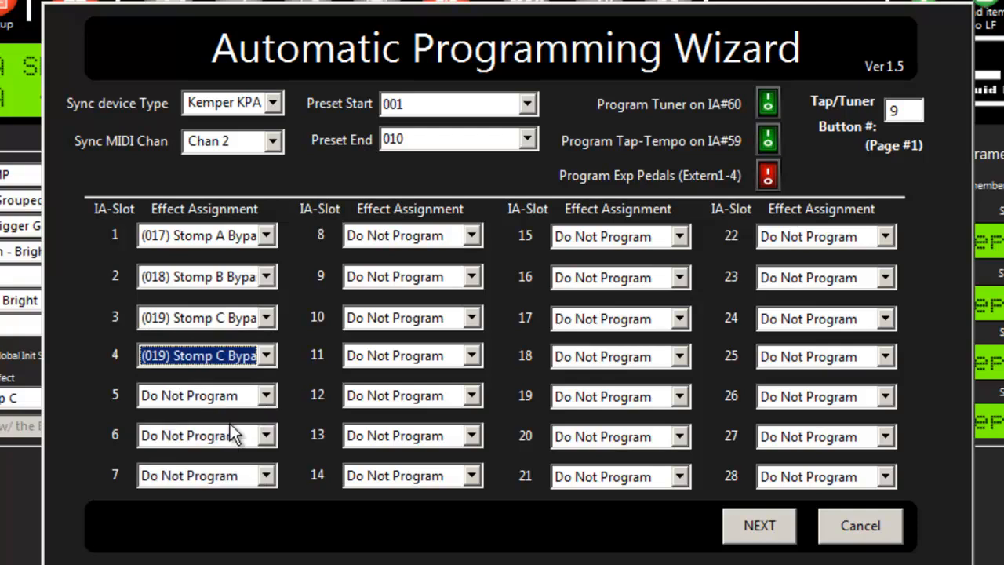
pyautogui.click(225, 355)
pyautogui.click(229, 440)
# Step: Assign Stomp X, Modulation, Delay and Reverb Bypass to IA slots 5 to 8, and run the wizard's programming
pyautogui.click(219, 397)
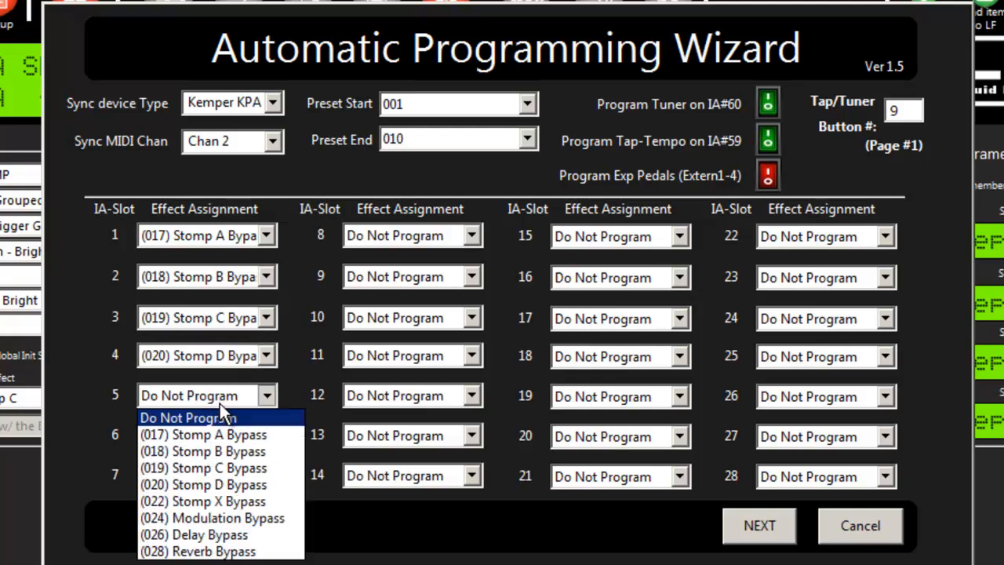
pyautogui.click(229, 500)
pyautogui.click(220, 437)
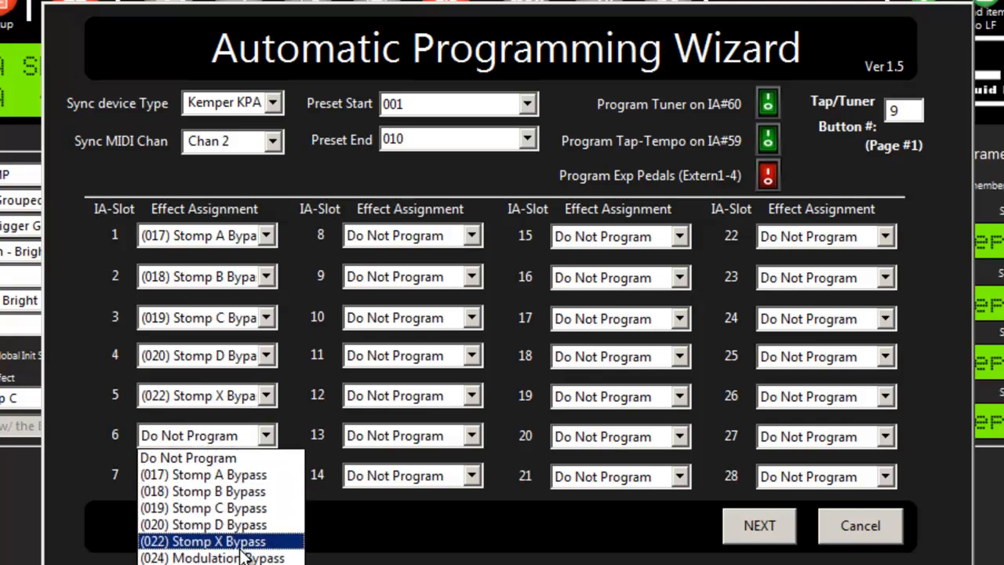
pyautogui.click(235, 554)
pyautogui.click(223, 476)
pyautogui.click(282, 557)
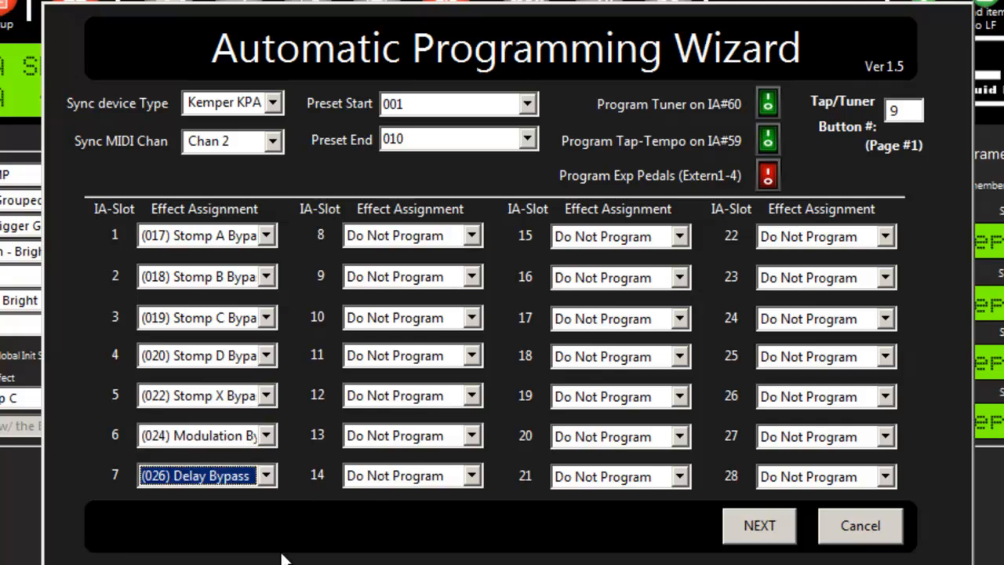
pyautogui.click(442, 236)
pyautogui.click(426, 389)
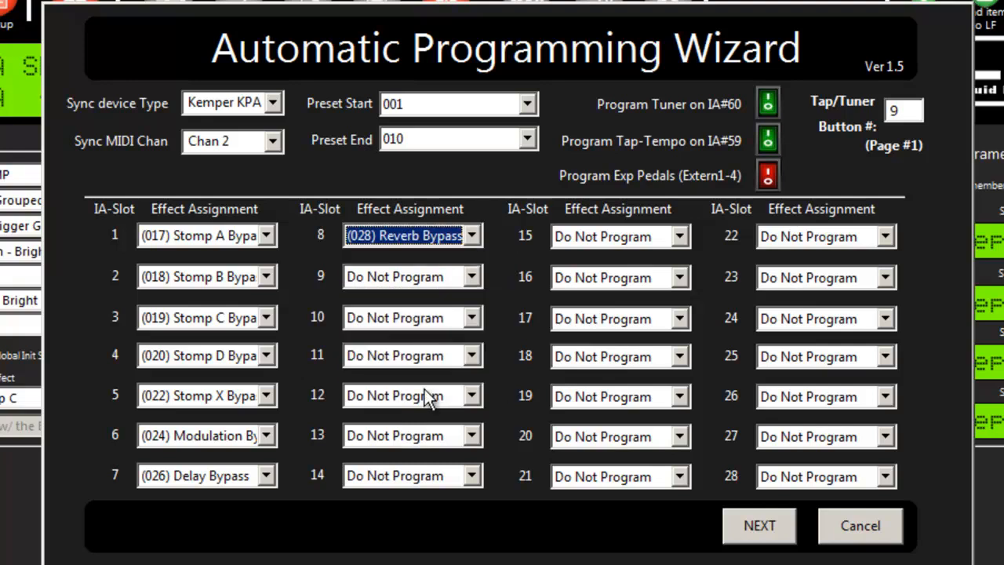
pyautogui.click(760, 533)
pyautogui.click(737, 526)
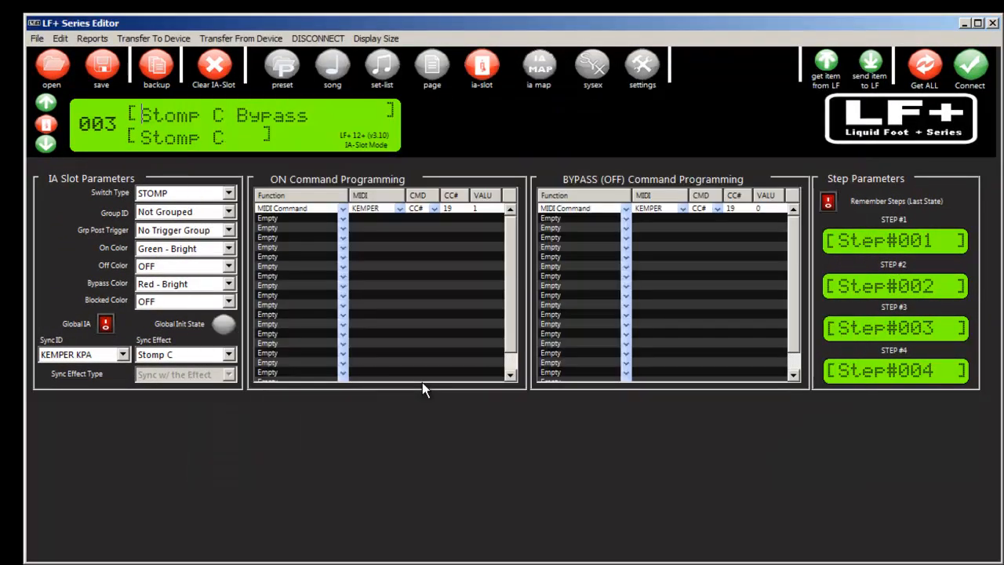
# Step: Review the global hardware settings and the full list of IA slots programmed by the wizard
pyautogui.click(641, 66)
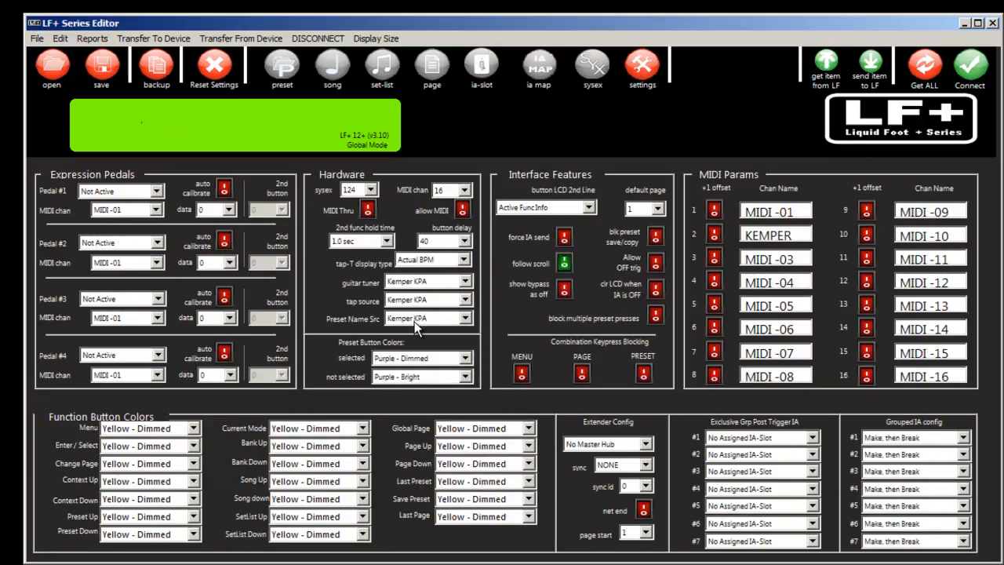
pyautogui.click(486, 63)
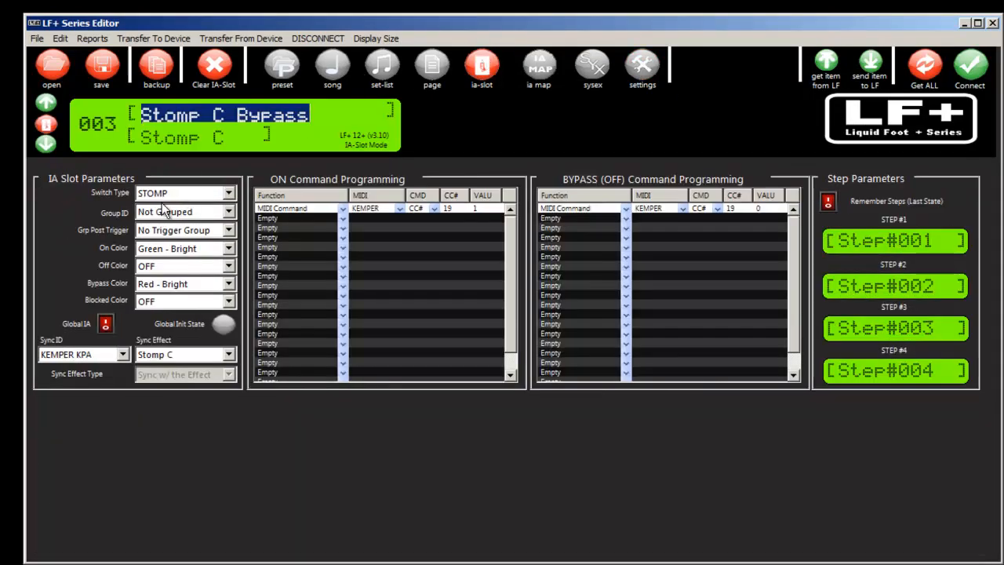
pyautogui.click(47, 146)
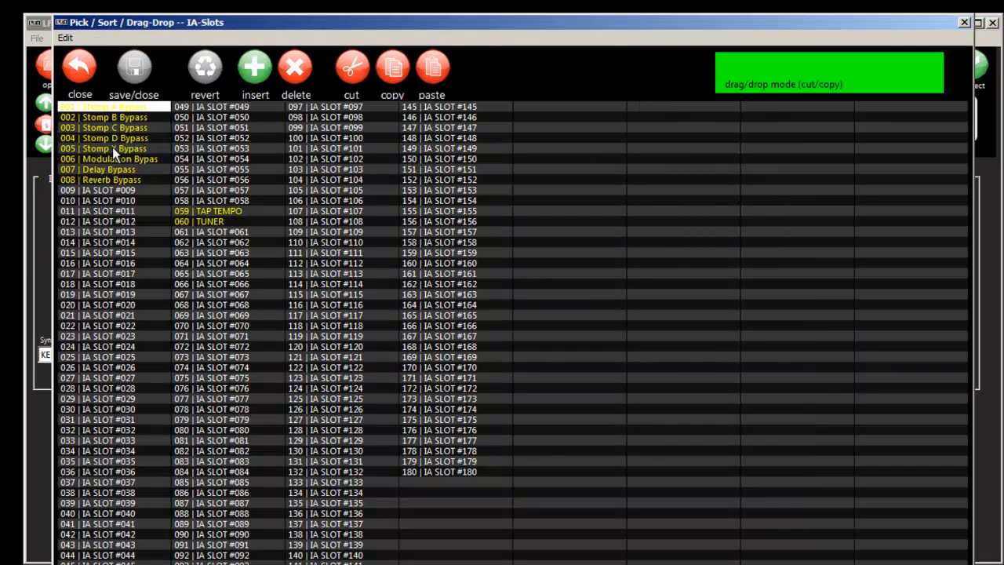
pyautogui.click(79, 66)
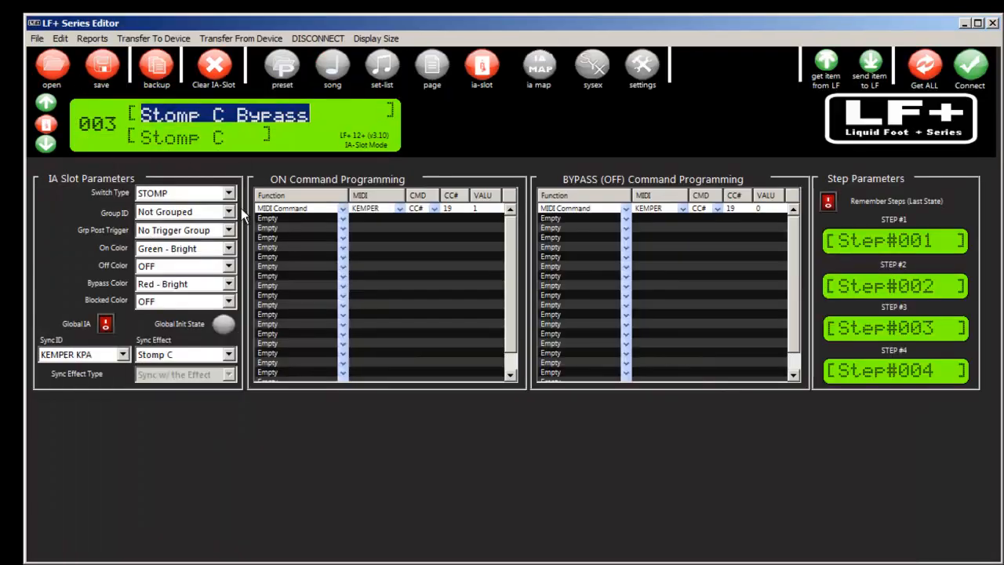
# Step: Examine the names, MIDI commands and initial IA states of presets 001 to 003
pyautogui.click(290, 65)
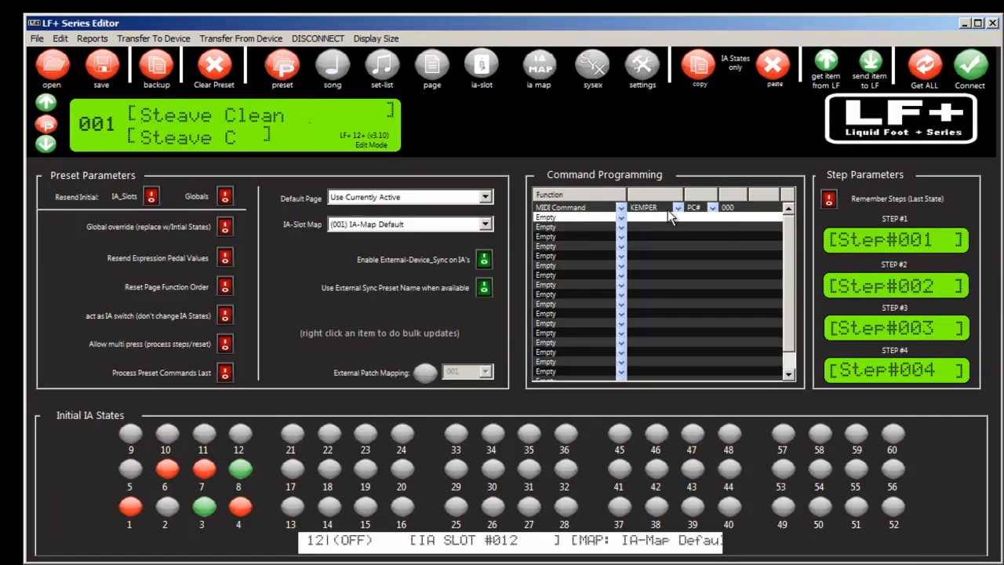
pyautogui.click(45, 103)
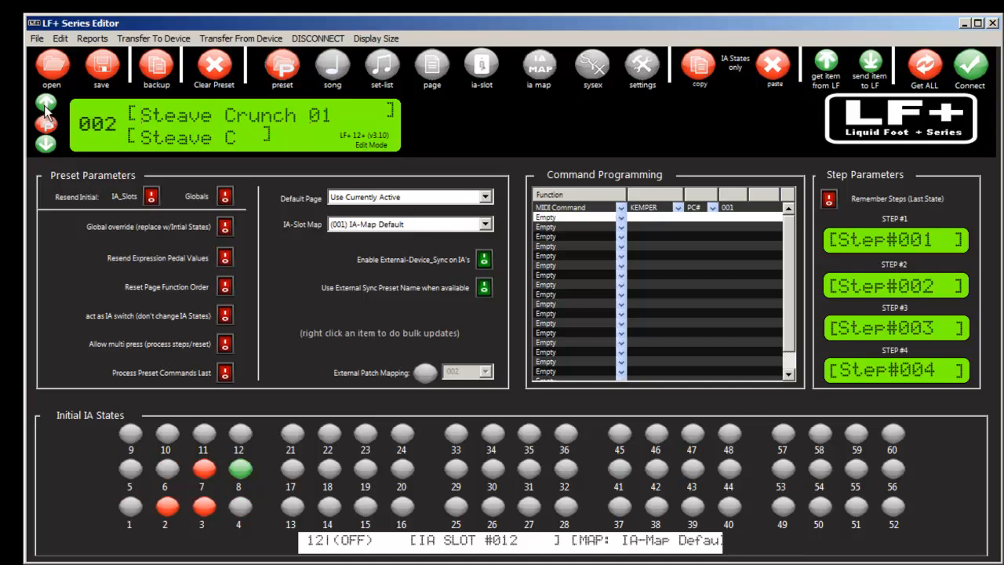
pyautogui.click(45, 104)
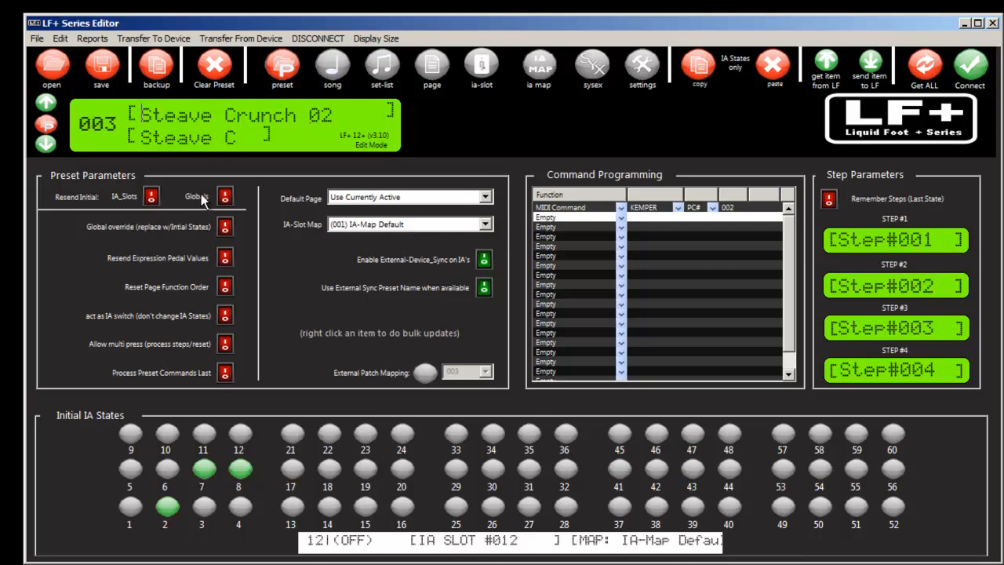
pyautogui.click(483, 260)
pyautogui.click(484, 288)
pyautogui.click(483, 287)
pyautogui.click(484, 261)
# Step: Copy preset 003's external sync preset name and External-Device_Sync on IA's settings to all presets
pyautogui.rightClick(484, 289)
pyautogui.click(581, 388)
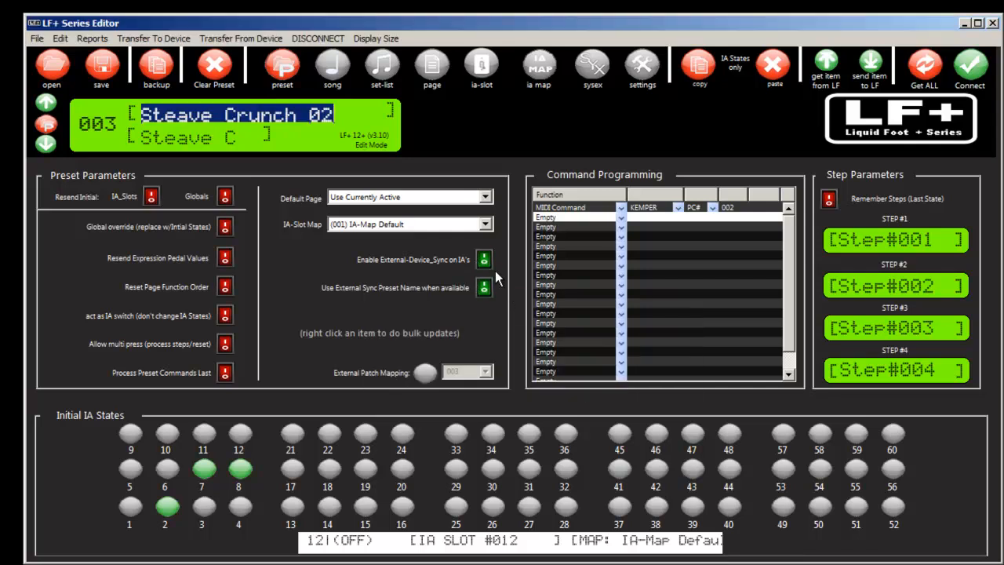
pyautogui.rightClick(484, 261)
pyautogui.click(568, 388)
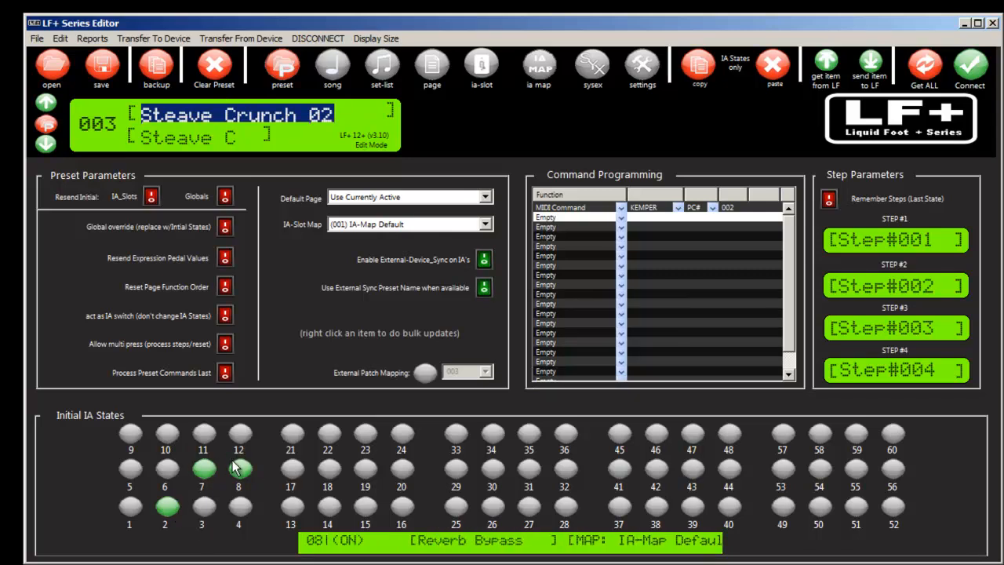
# Step: Step through the presets up to 013, comparing those inside the wizard's range with those from 011 onward
pyautogui.click(46, 102)
pyautogui.click(45, 103)
pyautogui.click(46, 103)
pyautogui.click(45, 103)
pyautogui.click(45, 103)
pyautogui.click(45, 102)
pyautogui.click(46, 103)
pyautogui.click(45, 102)
pyautogui.click(46, 103)
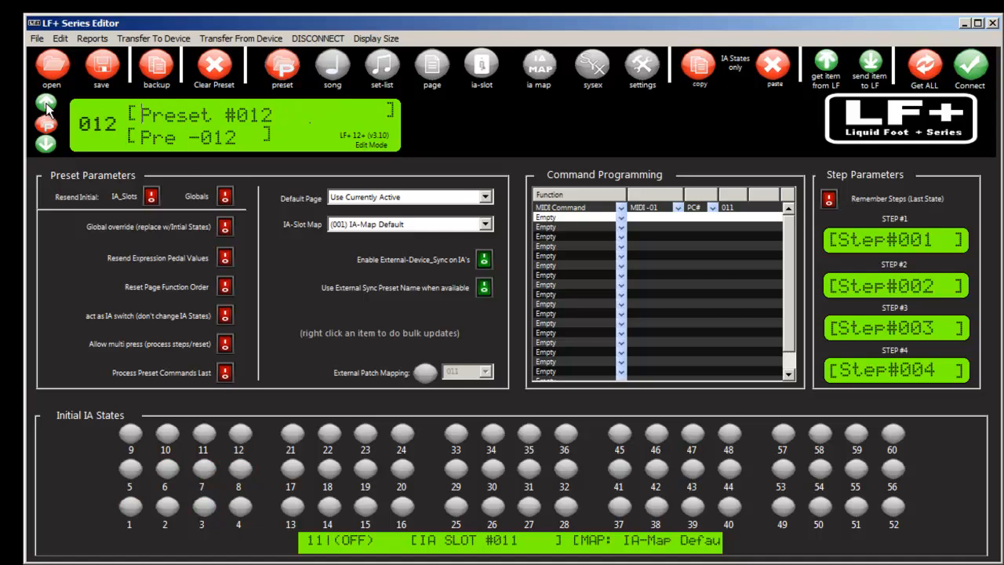
pyautogui.click(42, 147)
pyautogui.click(41, 148)
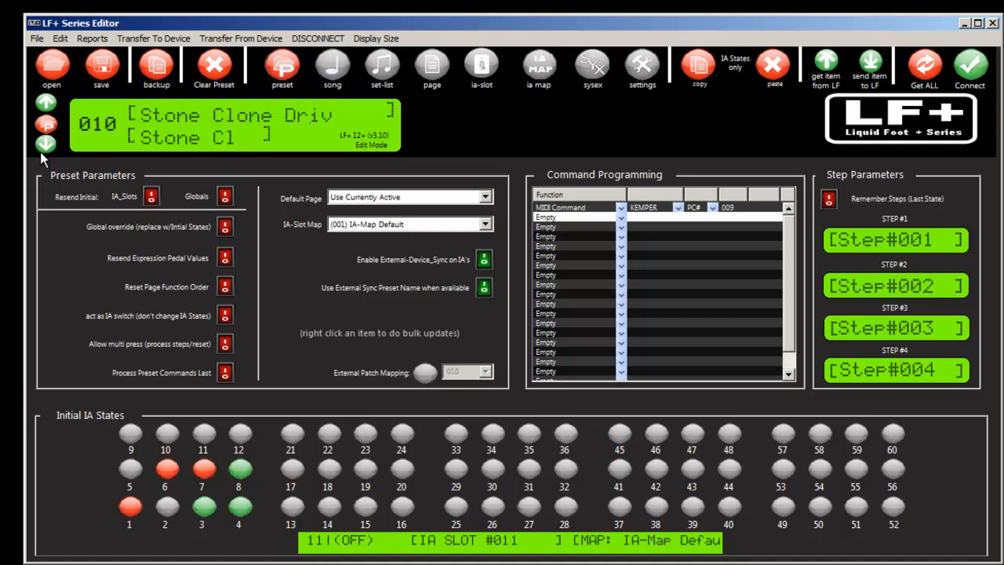
pyautogui.click(45, 103)
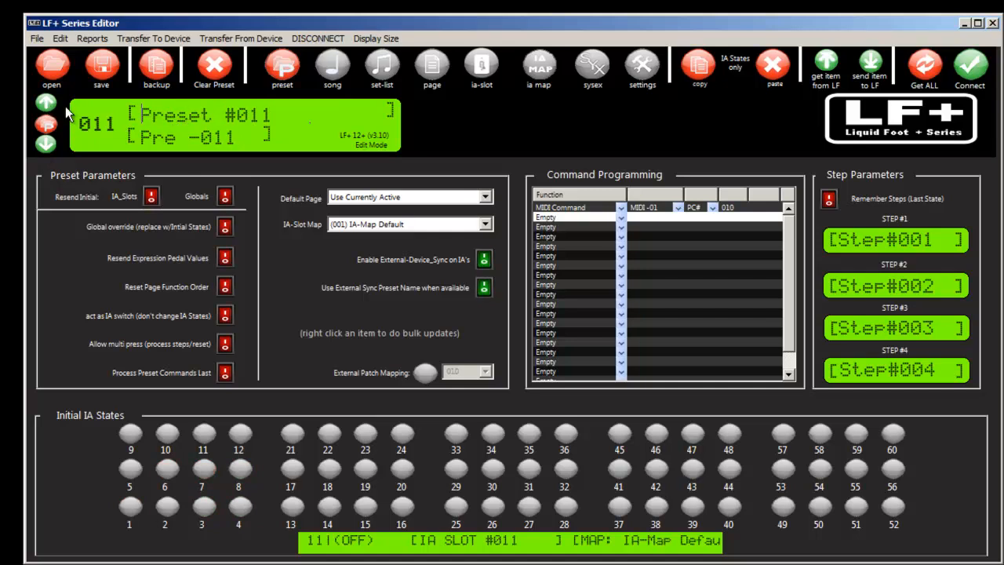
pyautogui.click(45, 102)
pyautogui.click(45, 103)
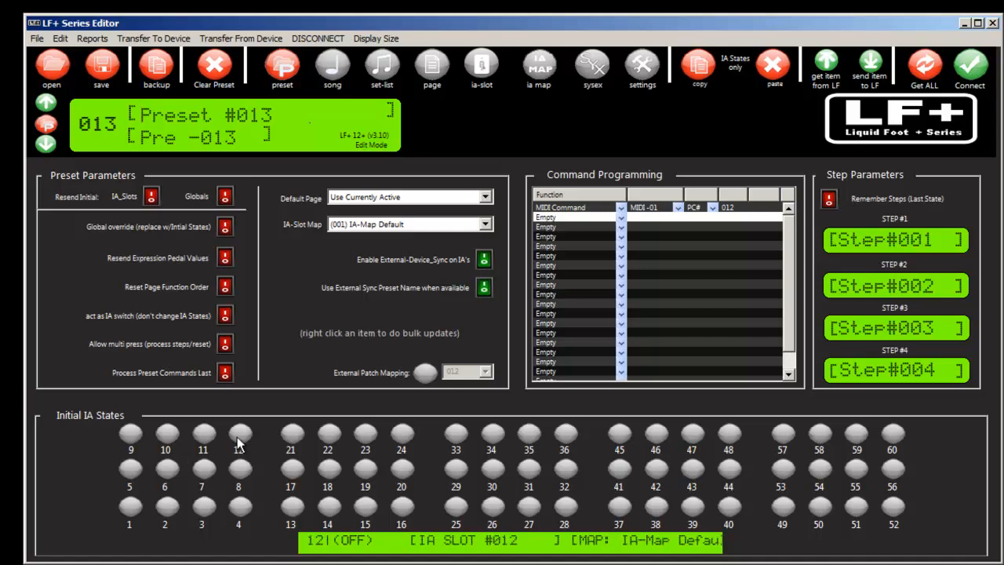
# Step: Sync all presets, songs, set-lists, IA slots, mappings, pages, sysex messages and global settings to the LF+ device
pyautogui.click(154, 39)
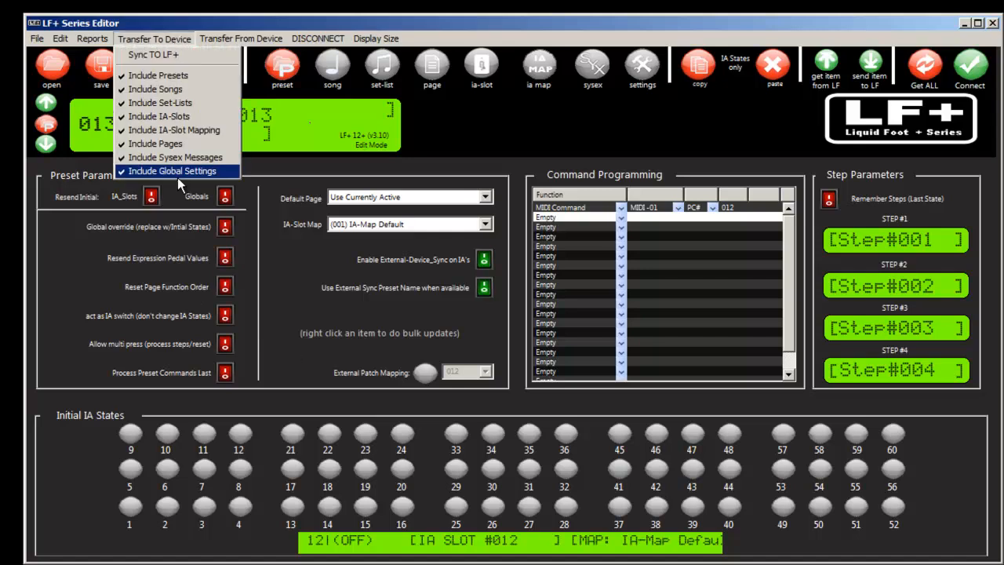
pyautogui.click(177, 55)
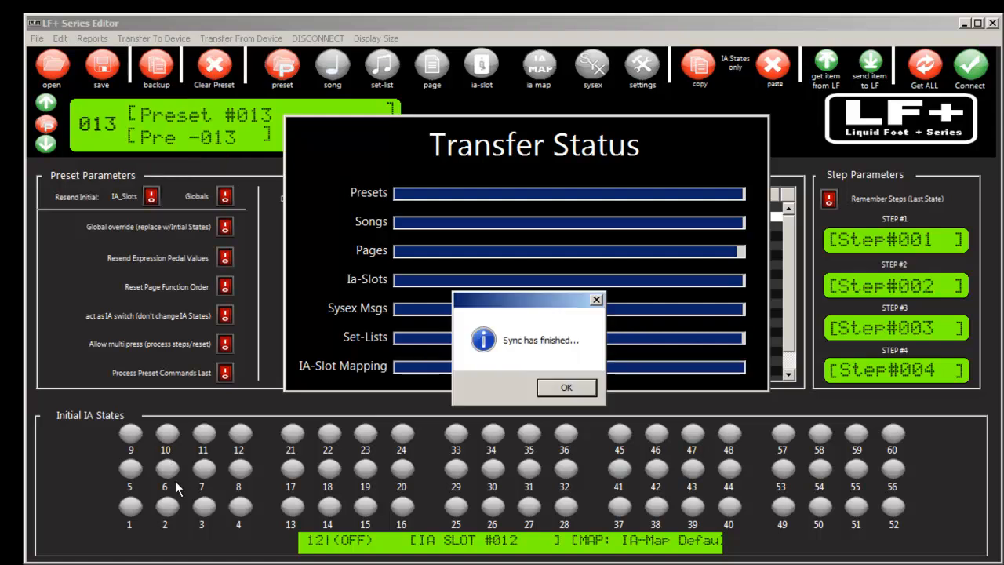
pyautogui.click(563, 388)
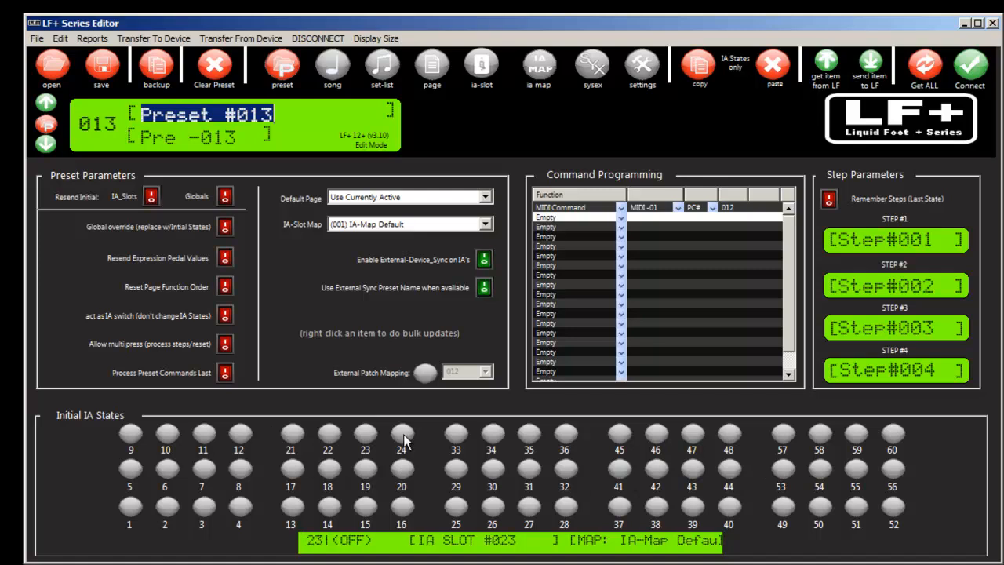
# Step: Try the Resend Initial switches for IA_Slots and Globals on preset 013
pyautogui.click(150, 197)
pyautogui.click(224, 201)
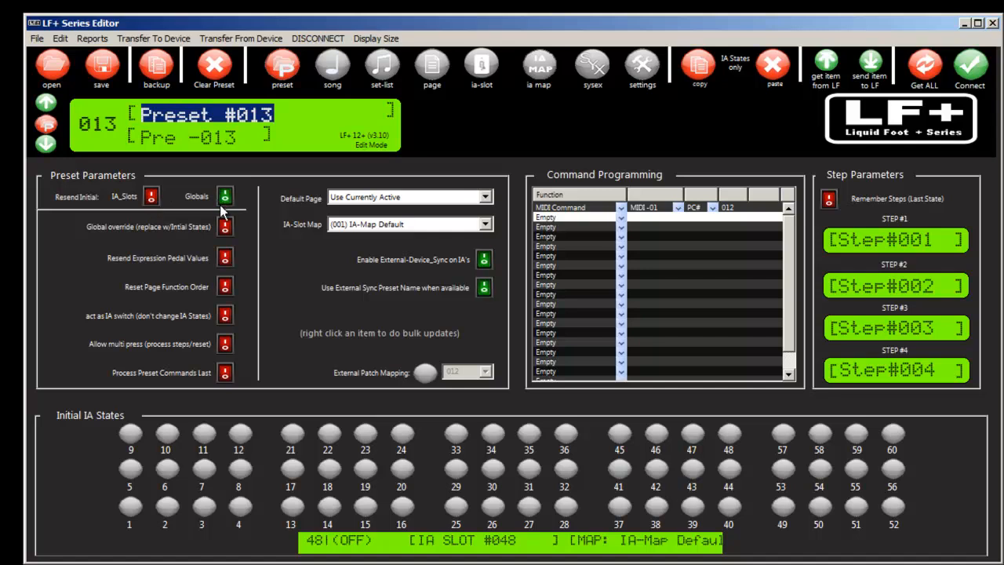
pyautogui.click(224, 201)
# Step: Check preset 010's MIDI command and the name of MIDI channel 2 in the global settings
pyautogui.click(45, 144)
pyautogui.click(44, 144)
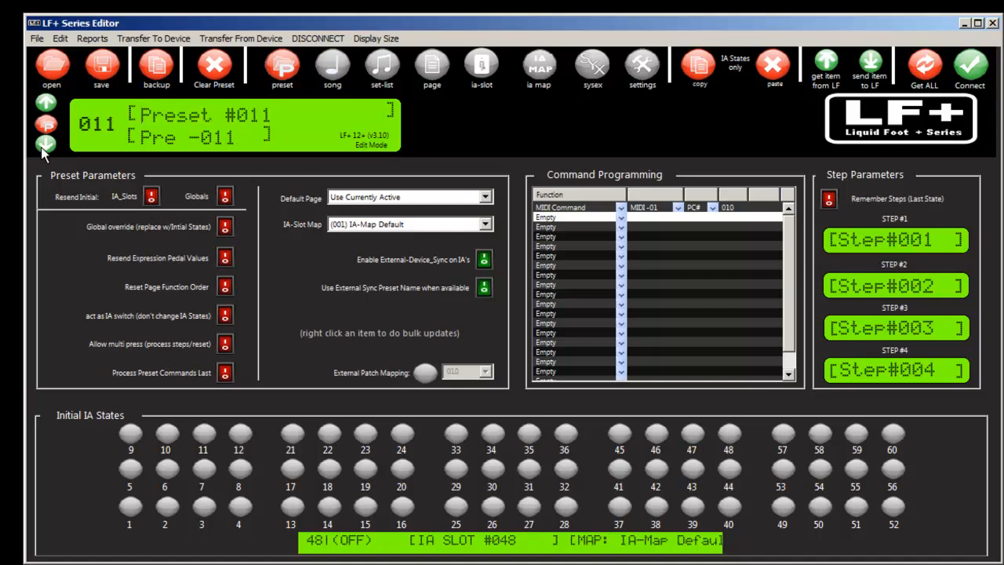
pyautogui.click(45, 144)
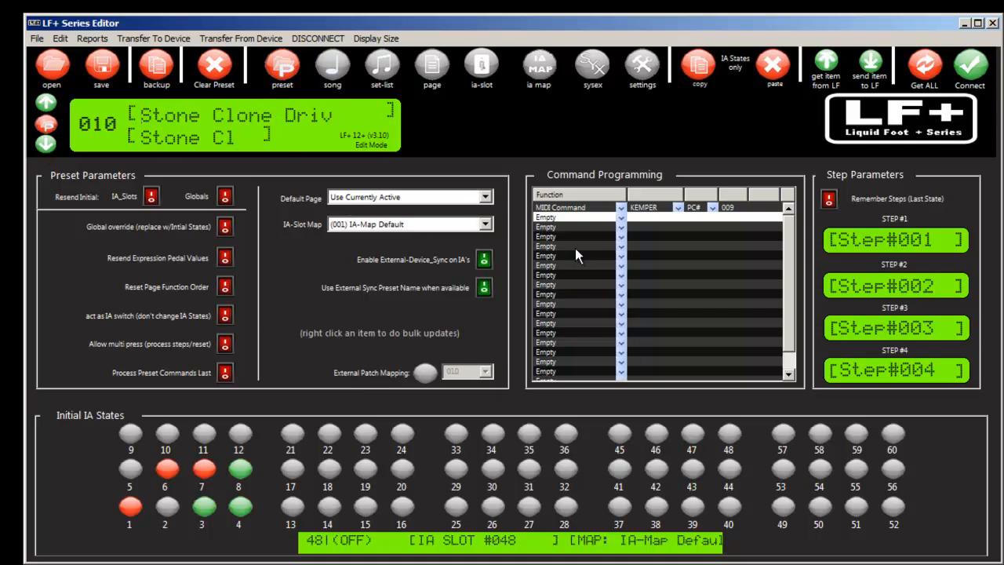
pyautogui.click(627, 69)
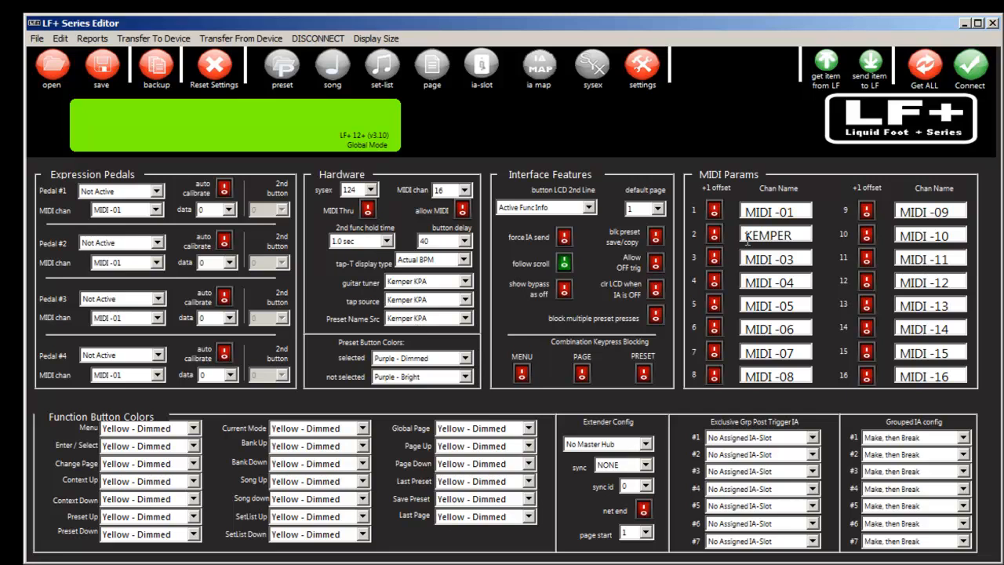
pyautogui.moveTo(747, 237); pyautogui.dragTo(800, 237)
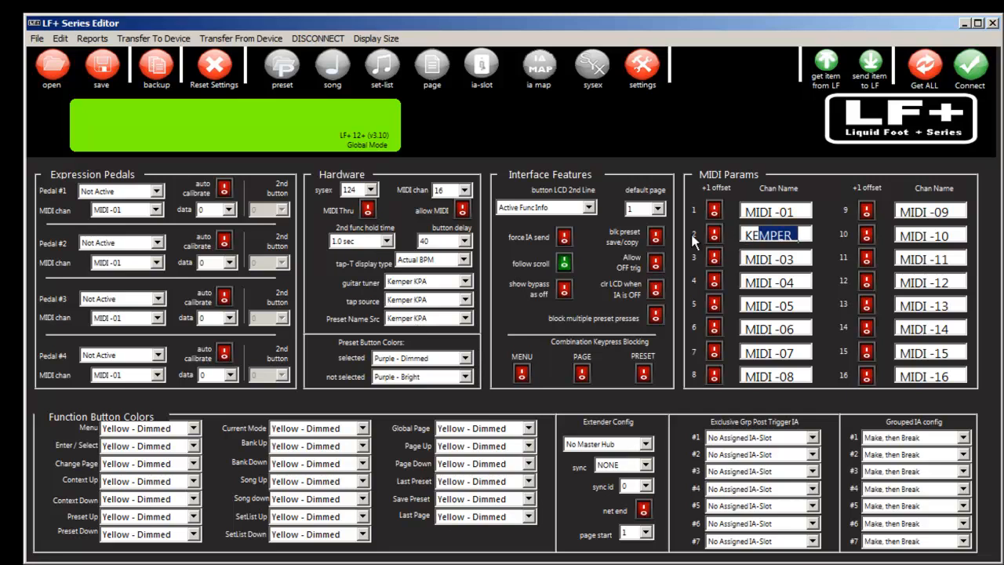
pyautogui.click(799, 234)
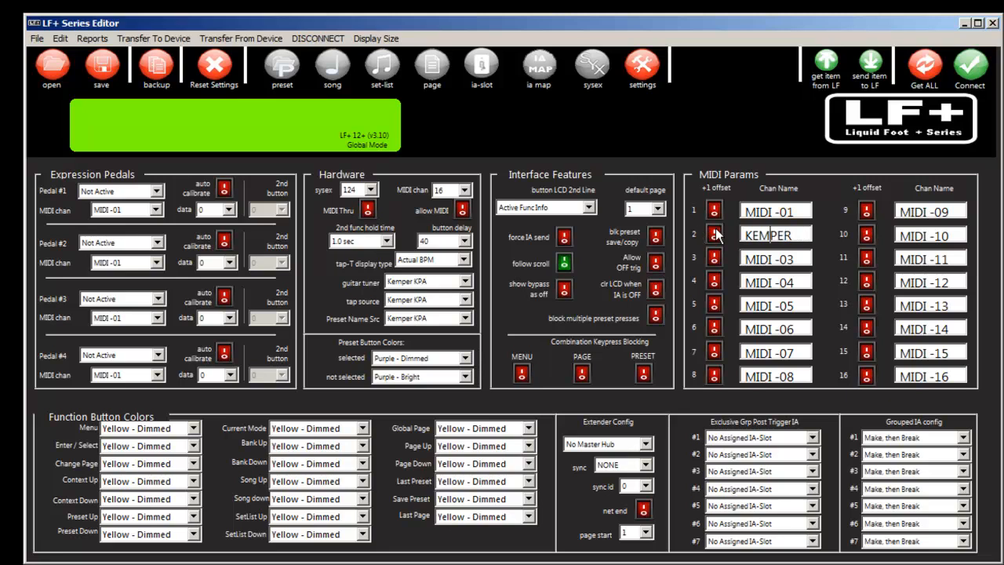
pyautogui.moveTo(799, 236); pyautogui.dragTo(735, 243)
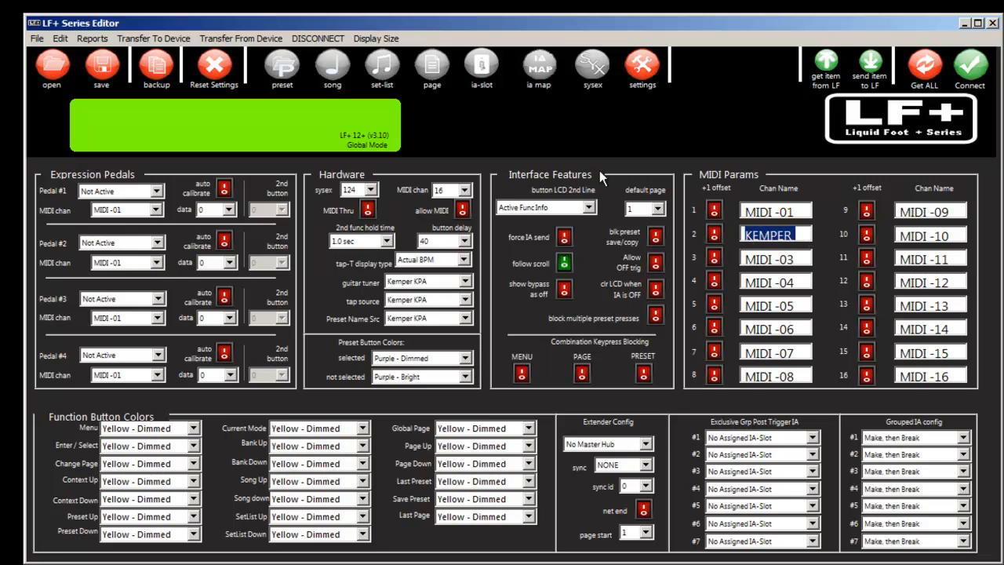
# Step: Review the full list of IA slots, including the stomp, modulation, delay and reverb bypass slots
pyautogui.click(483, 72)
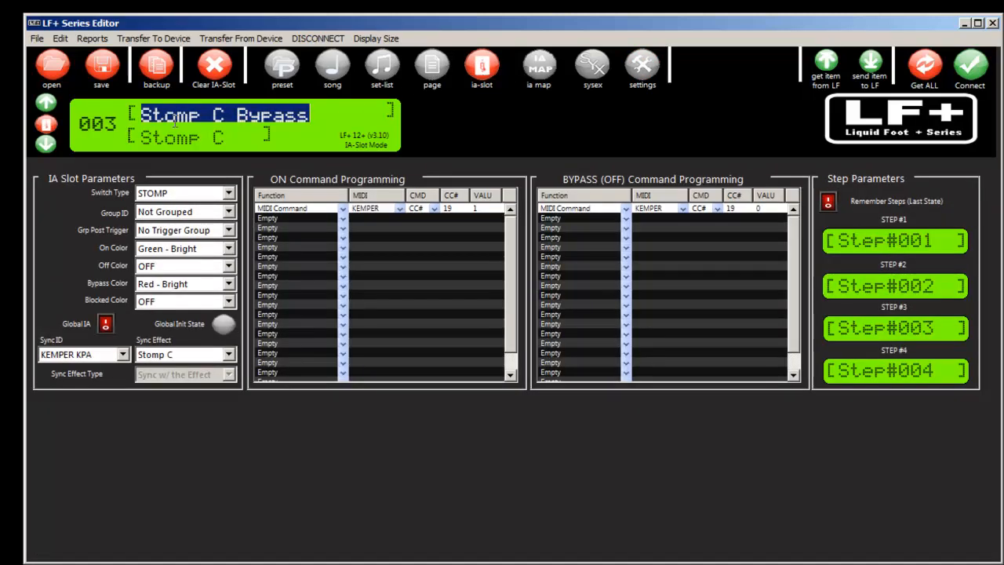
pyautogui.click(45, 144)
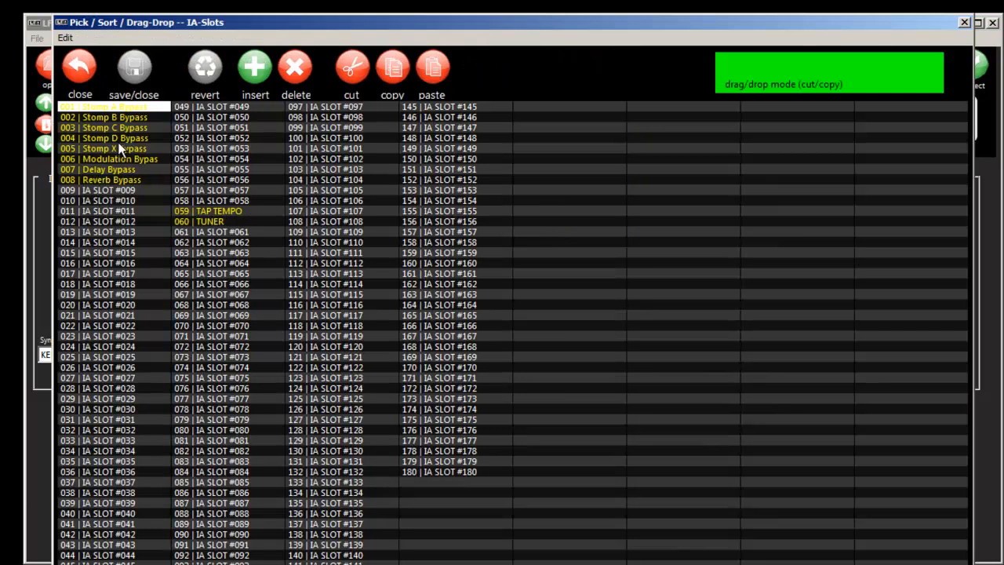
pyautogui.click(84, 75)
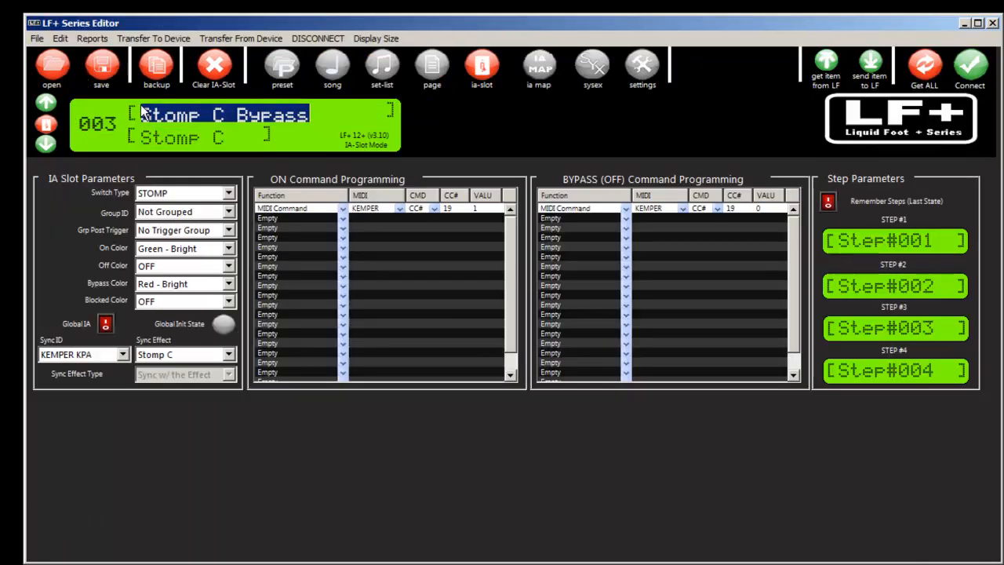
# Step: Examine the overview of all button assignments on page 001, then close it
pyautogui.click(433, 69)
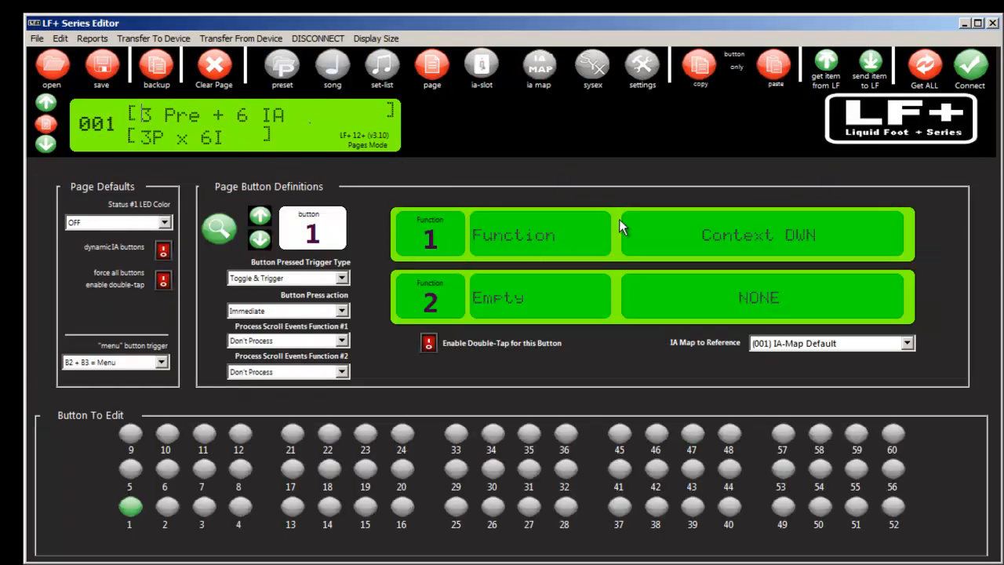
pyautogui.click(226, 239)
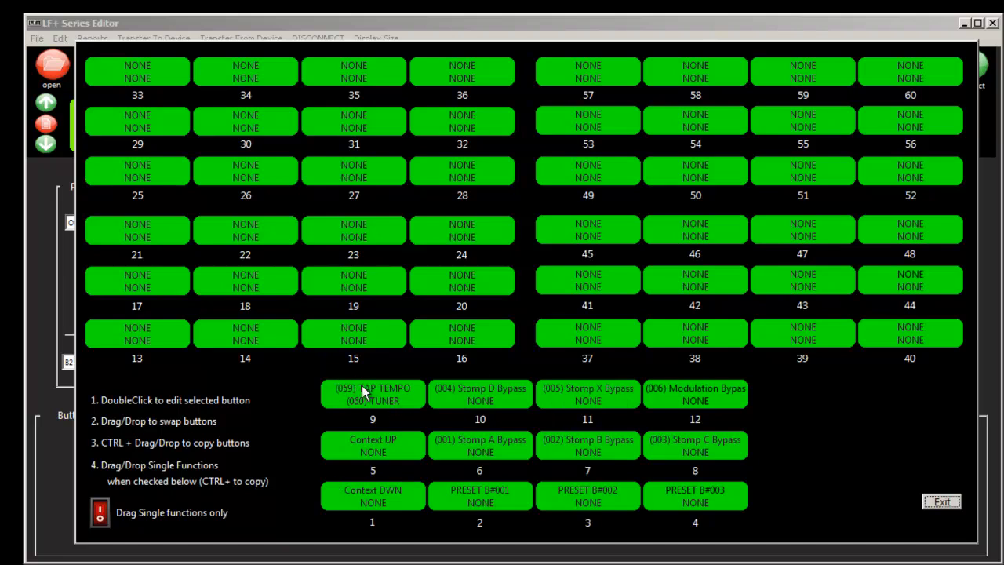
pyautogui.click(949, 503)
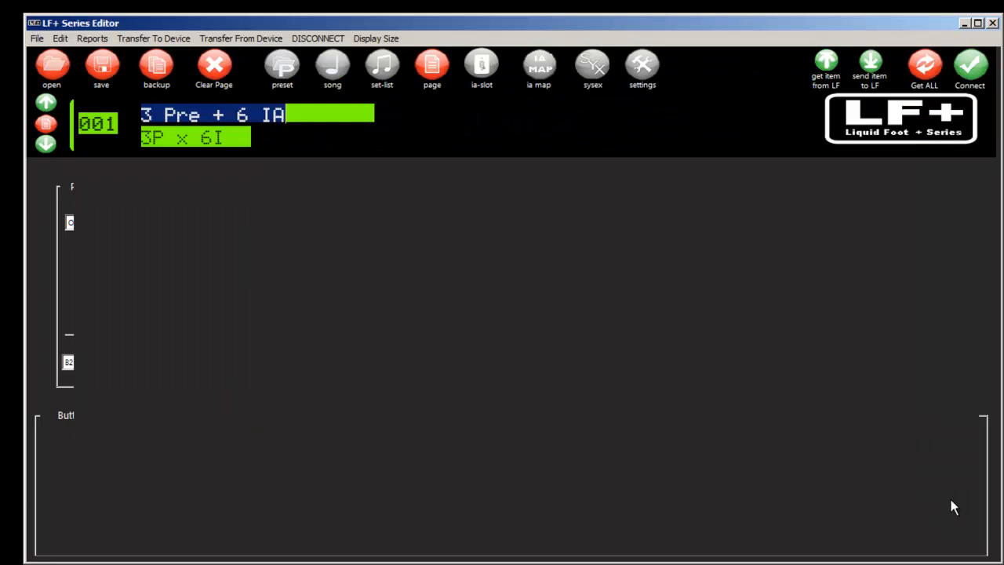